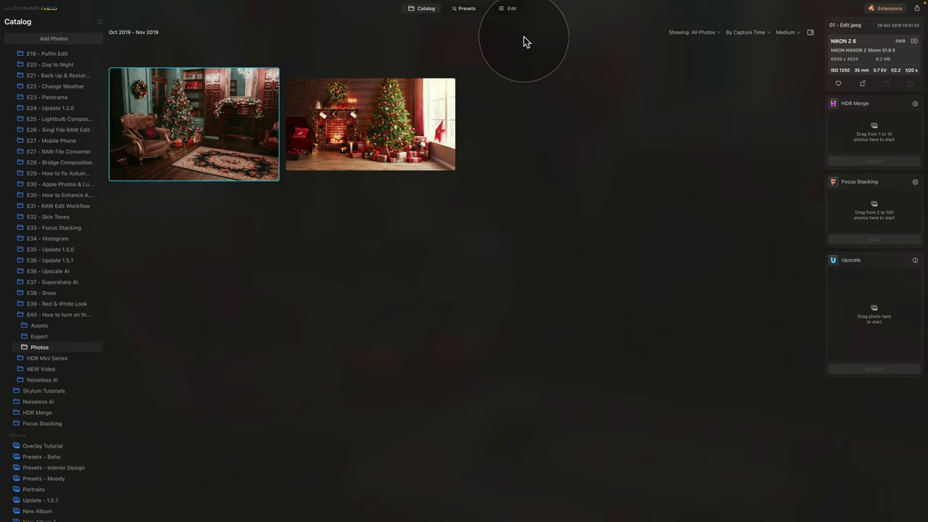
Open the Christmas room photo for editing and load Fire - 8.jpg from the E40 Assets folder into the layer images
left_click(510, 9)
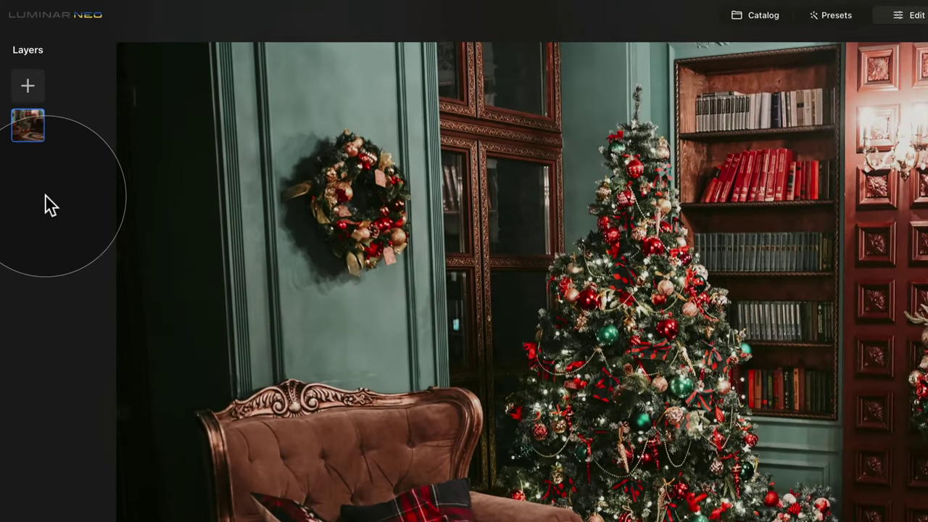
left_click(33, 83)
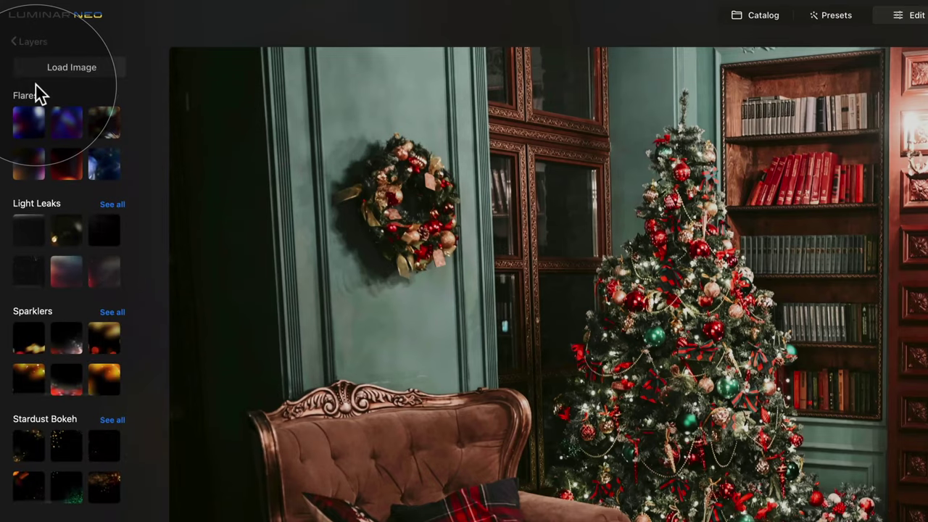
left_click(50, 67)
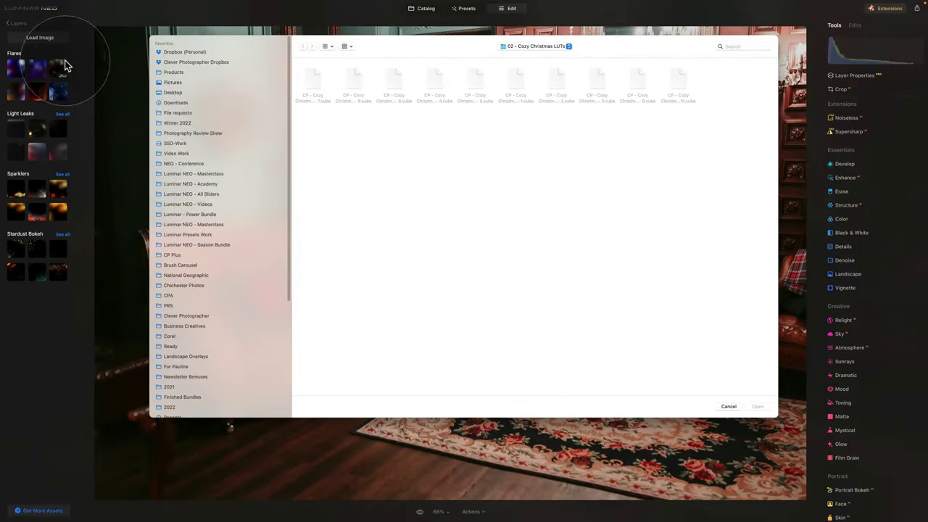
left_click(224, 184)
double_click(314, 82)
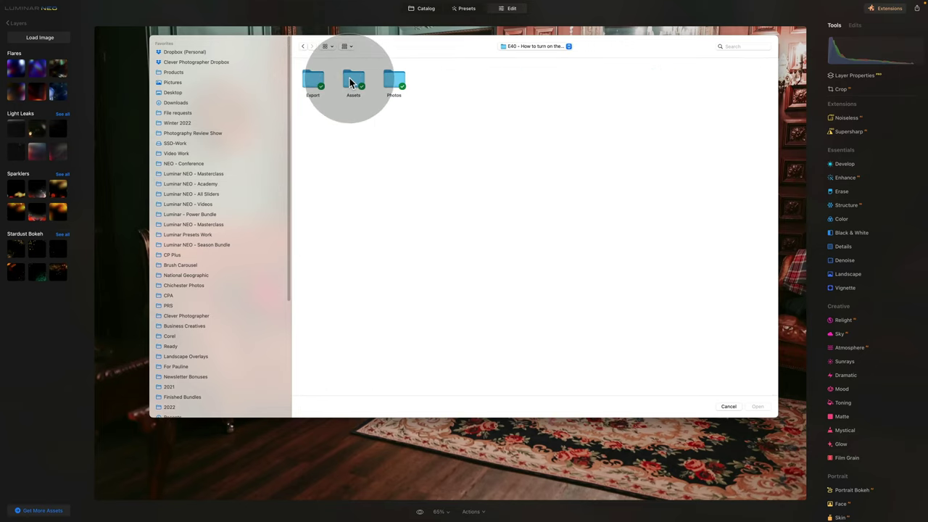
double_click(352, 83)
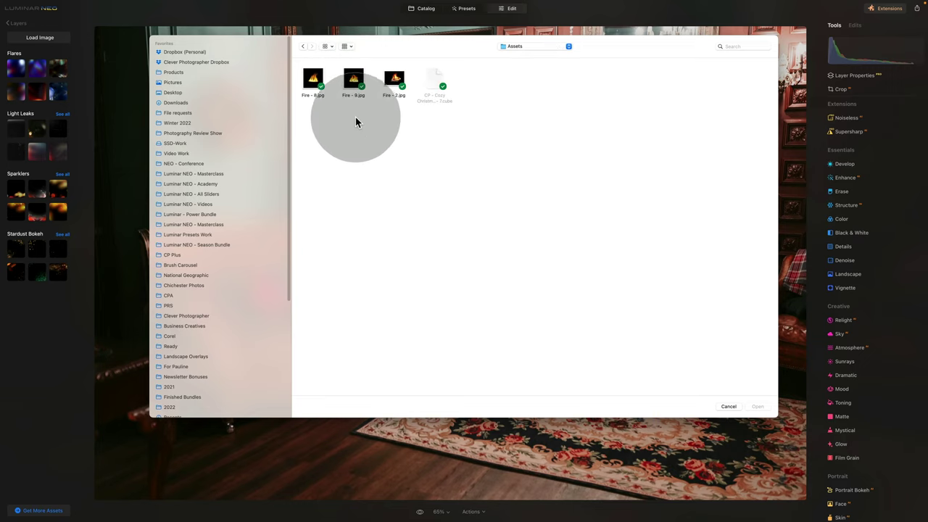
left_click(314, 79)
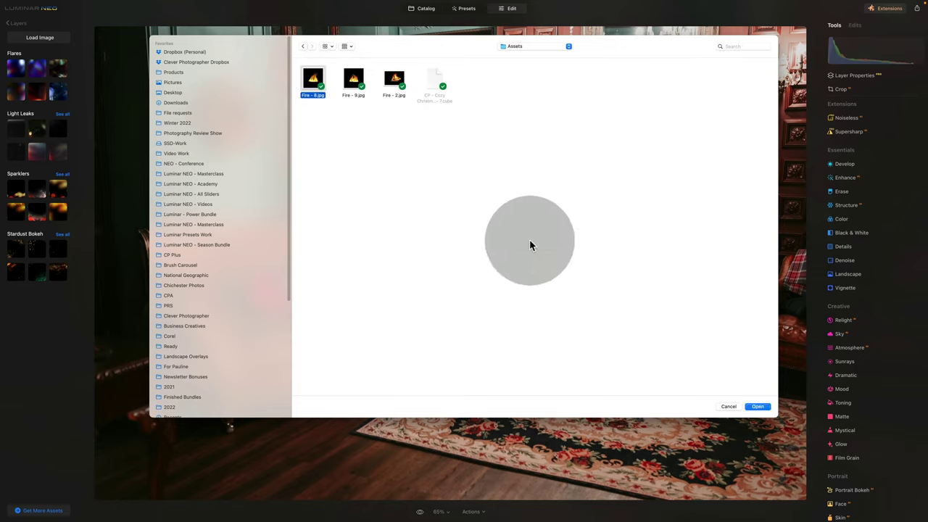
left_click(756, 407)
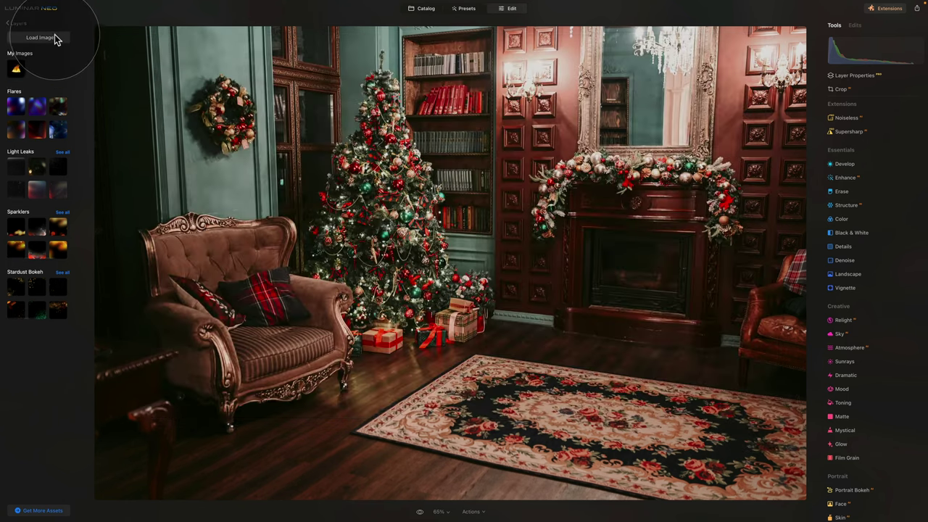
Load Fire - 9.jpg and Fire - 2.jpg from the Assets folder into the layer images
left_click(55, 37)
left_click(353, 78)
double_click(353, 79)
left_click(59, 39)
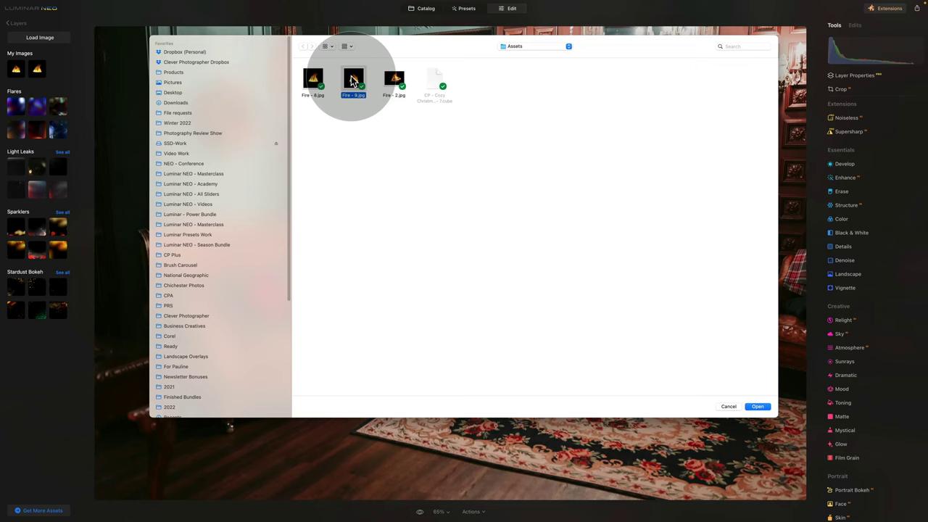
left_click(389, 80)
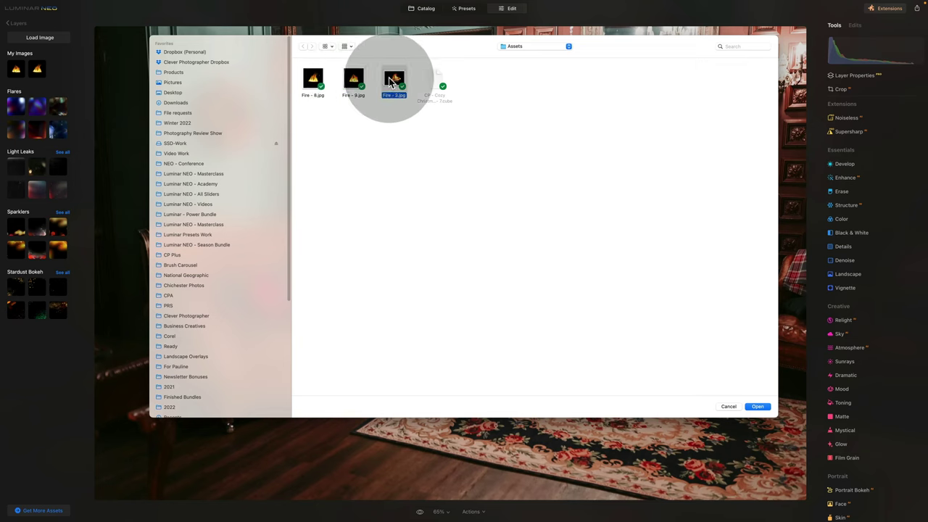
double_click(389, 80)
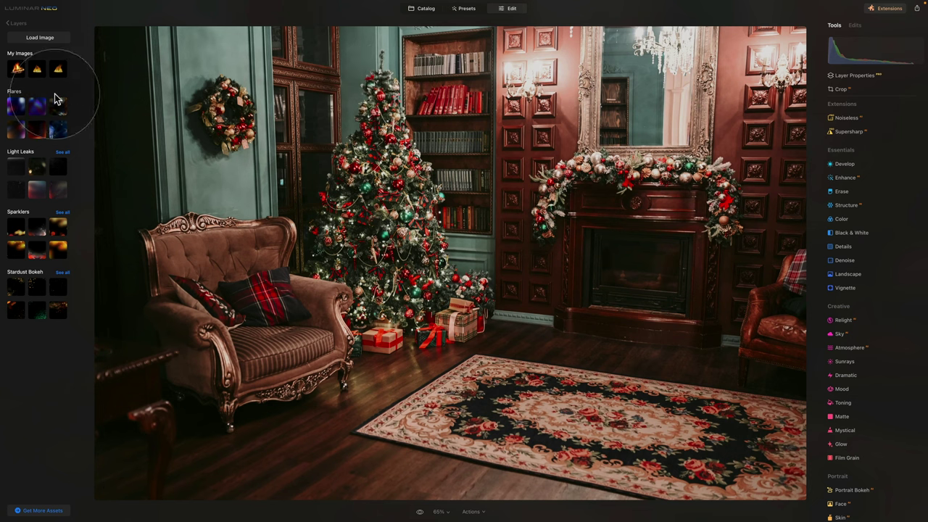
Add the Fire - 2.jpg image as a layer with 100 opacity and the Screen blend mode
left_click(16, 69)
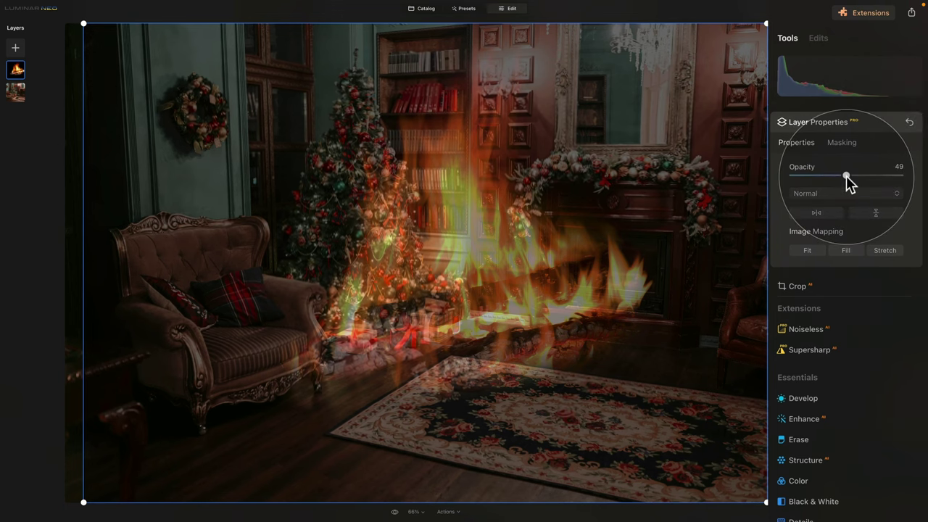
left_click_drag(845, 175, 913, 185)
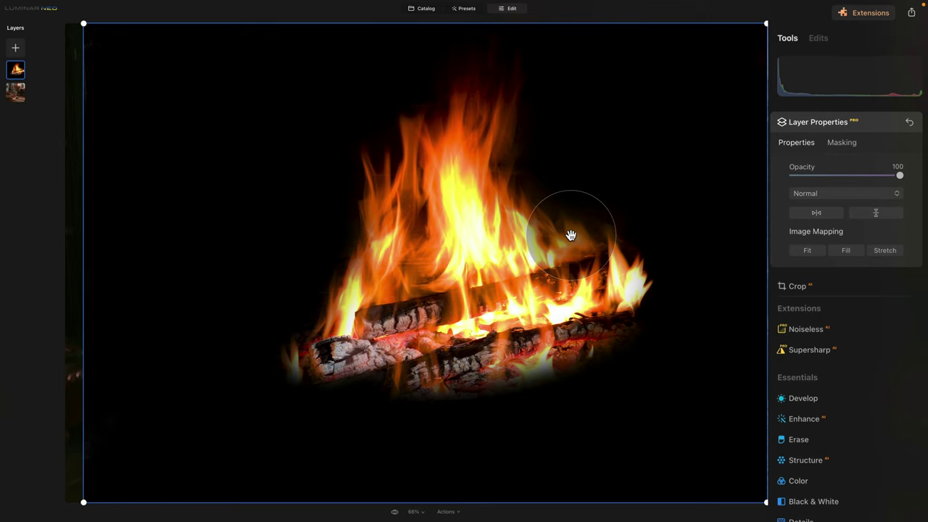
left_click(862, 194)
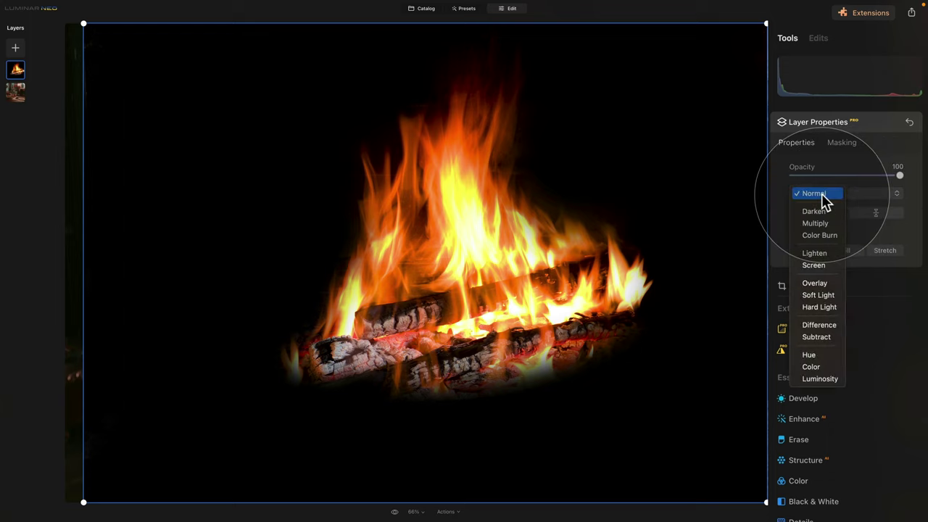
left_click(821, 265)
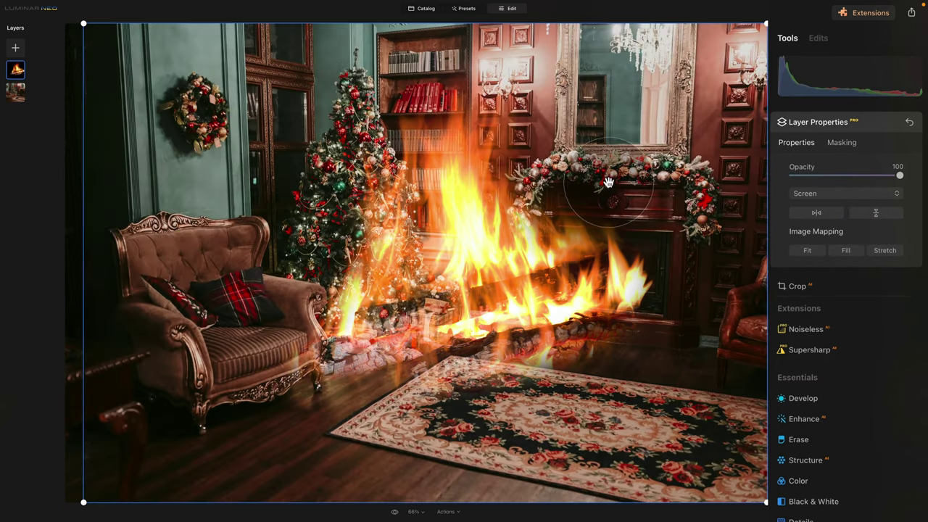
Scale down the fire layer, rotate it clockwise to match the hearth's slant, and position it inside the fireplace opening
left_click(555, 297)
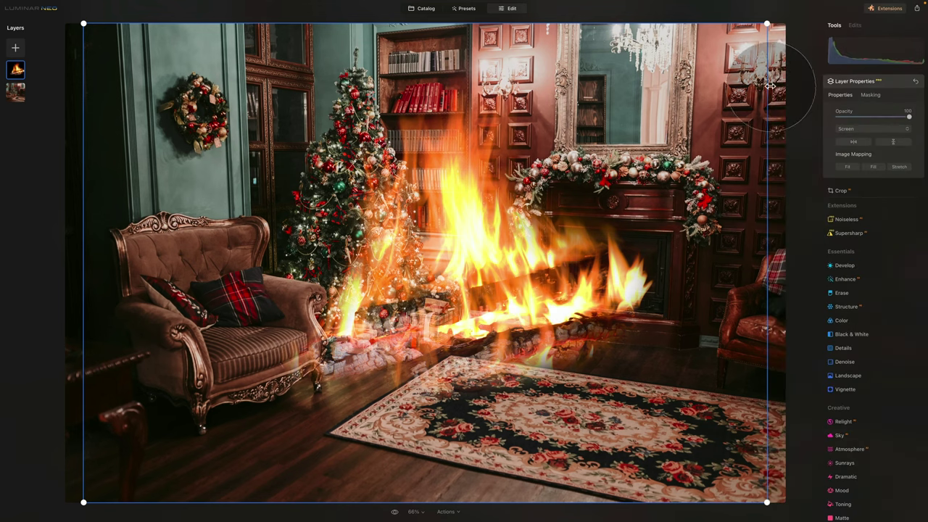
left_click_drag(765, 23, 358, 343)
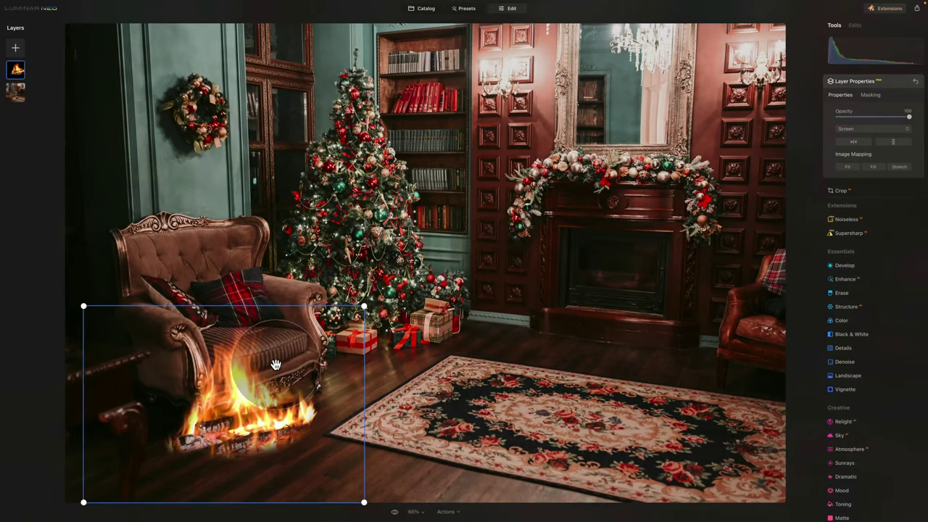
left_click_drag(258, 391, 584, 275)
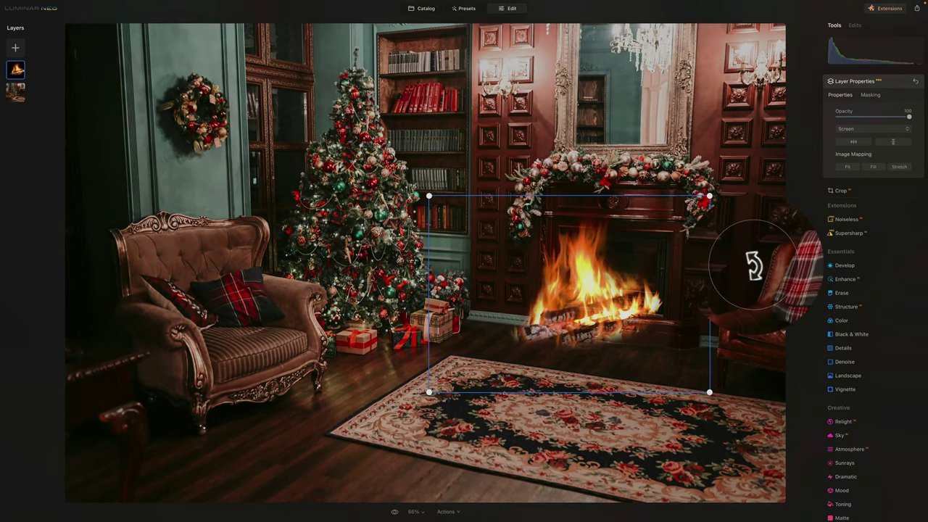
mouse_move(753, 265)
left_mouse_down()
mouse_move(756, 249)
mouse_move(749, 280)
mouse_move(761, 265)
mouse_move(754, 270)
left_mouse_up()
left_click_drag(724, 222, 626, 291)
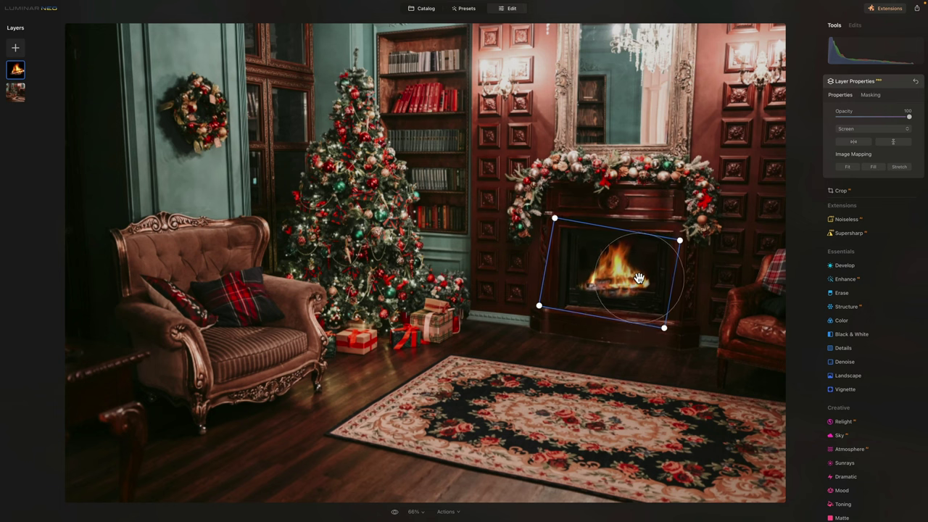
left_click_drag(702, 263, 702, 266)
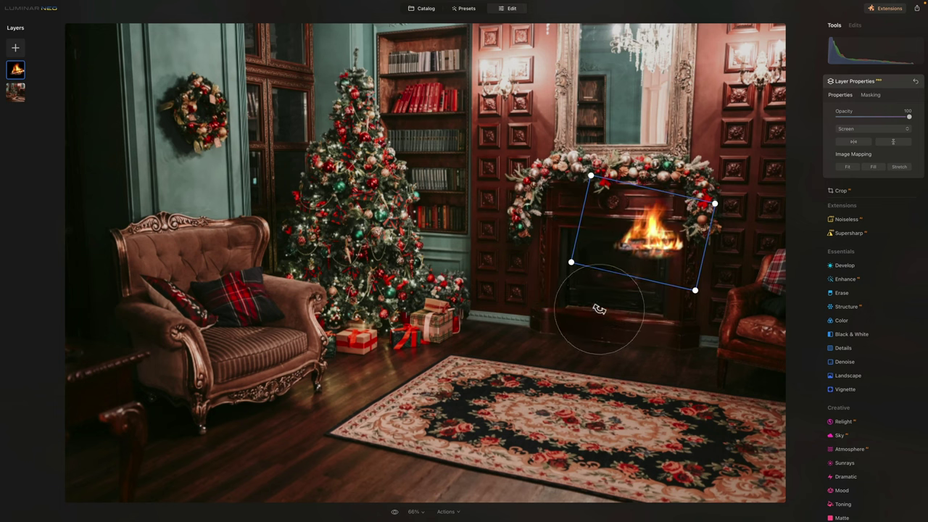
left_click_drag(653, 238, 624, 274)
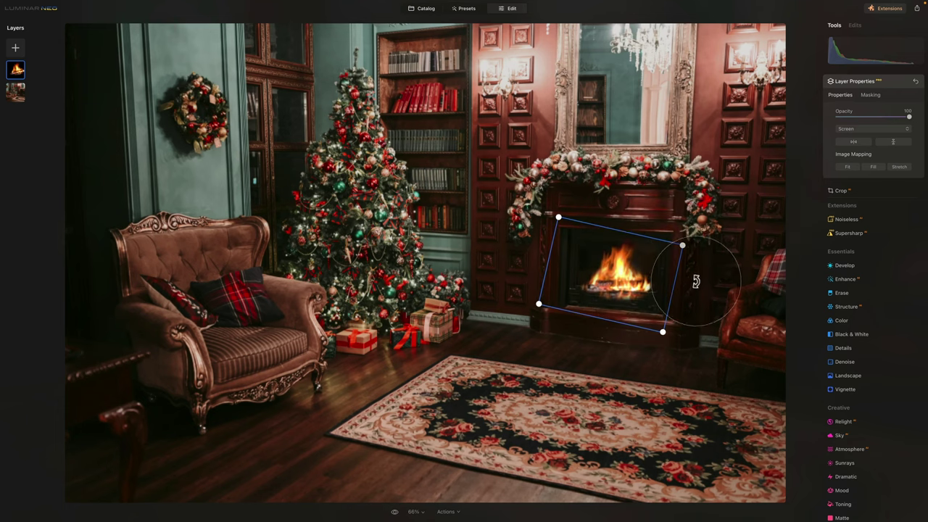
mouse_move(681, 245)
left_mouse_down()
mouse_move(697, 232)
mouse_move(685, 243)
left_mouse_up()
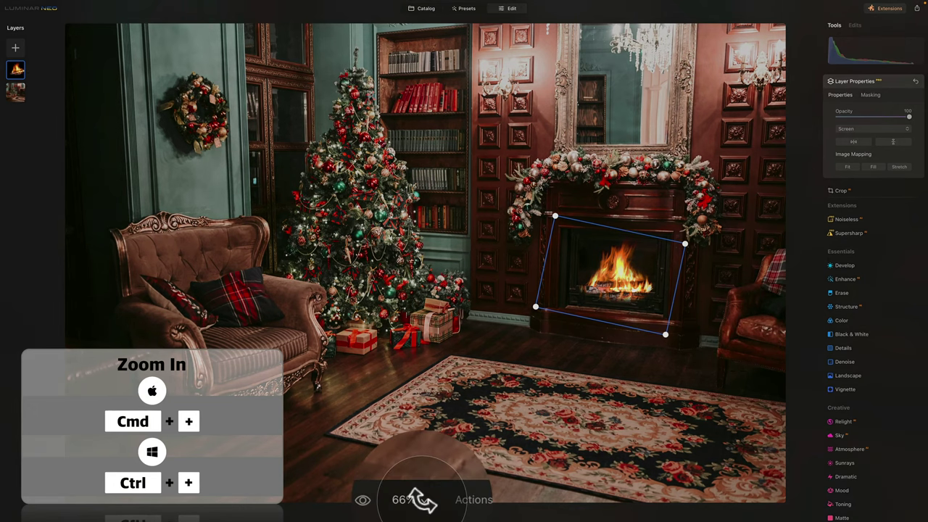
Open the masking options for the fire layer in Layer Properties
left_click(420, 499)
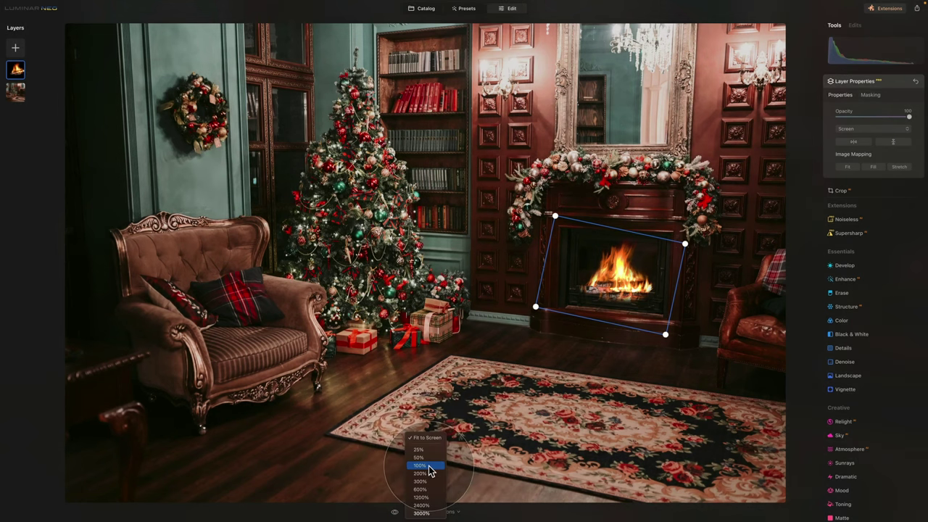
left_click(427, 468)
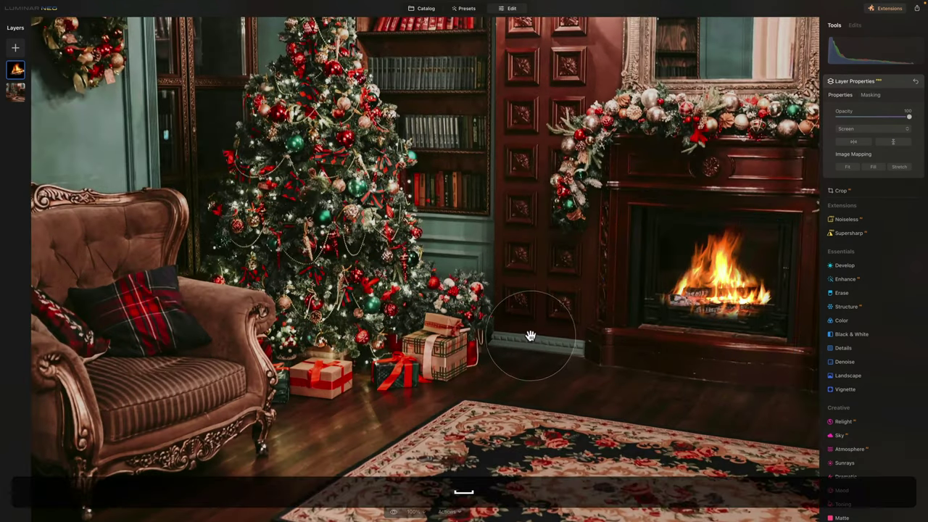
left_click_drag(528, 335, 331, 352)
key("super")
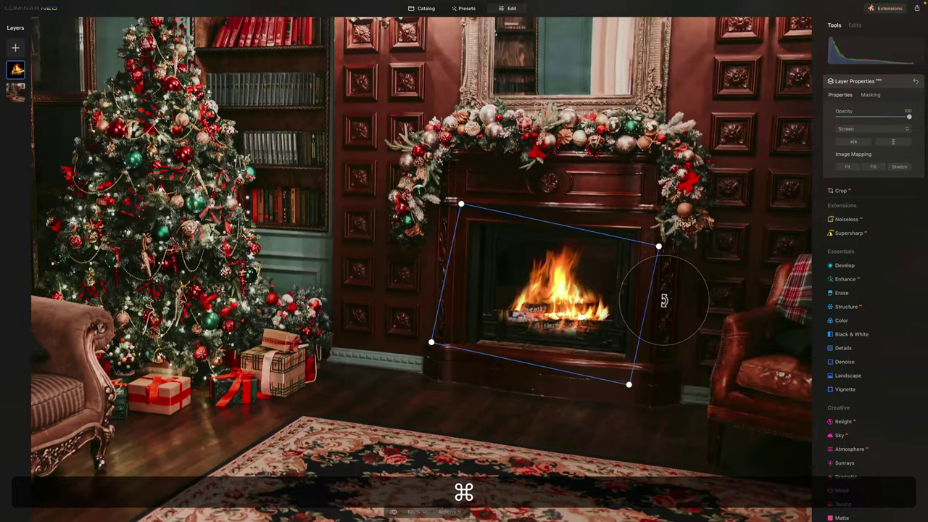
key("super+equal")
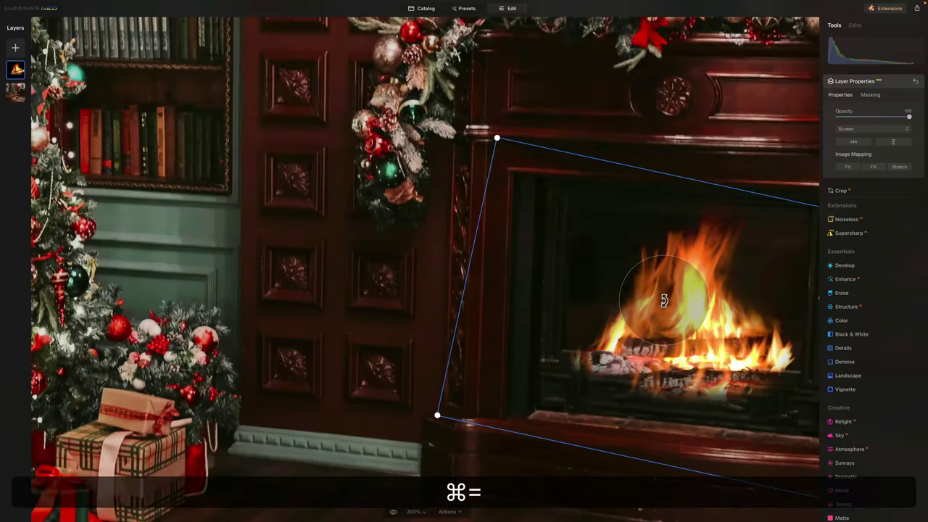
left_click_drag(410, 263, 194, 219)
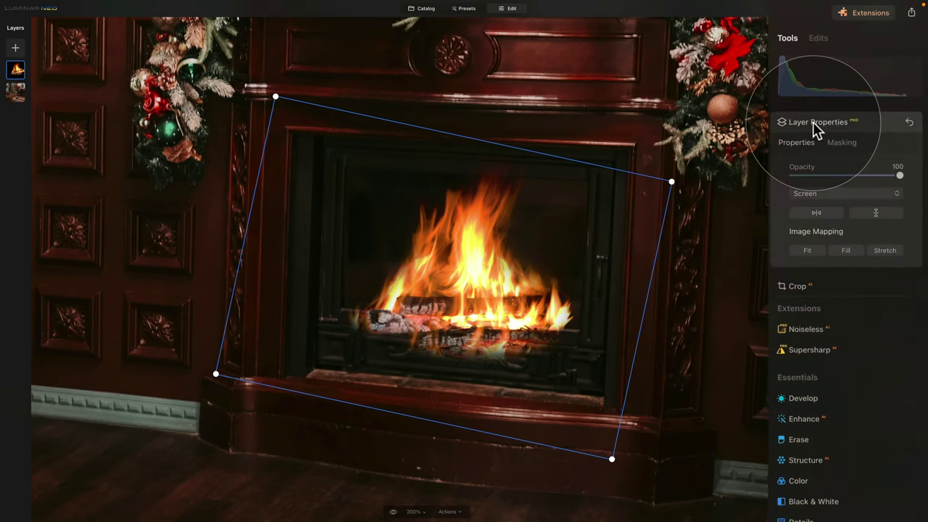
left_click(853, 81)
left_click(824, 116)
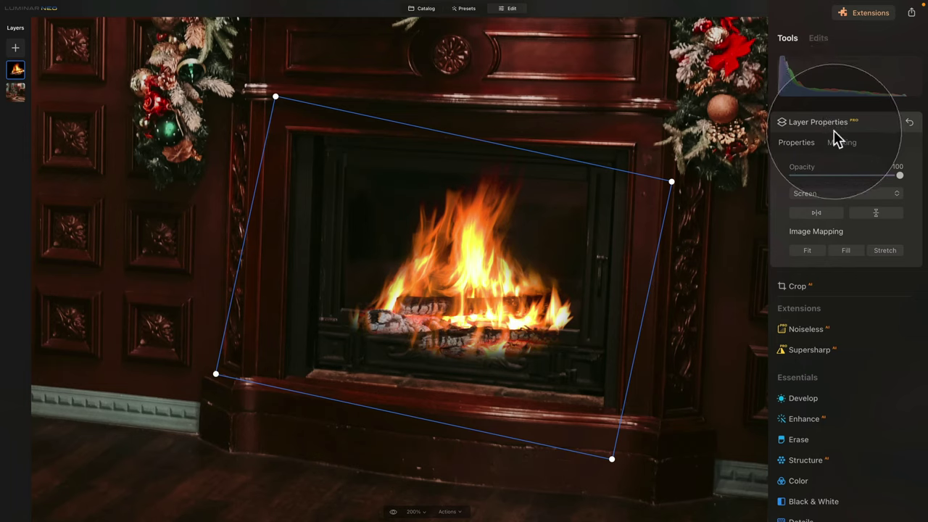
left_click(839, 145)
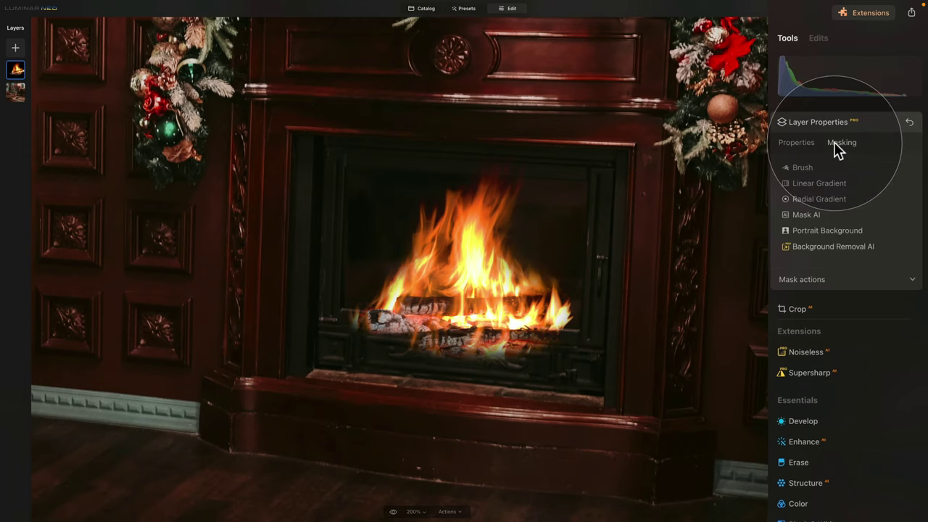
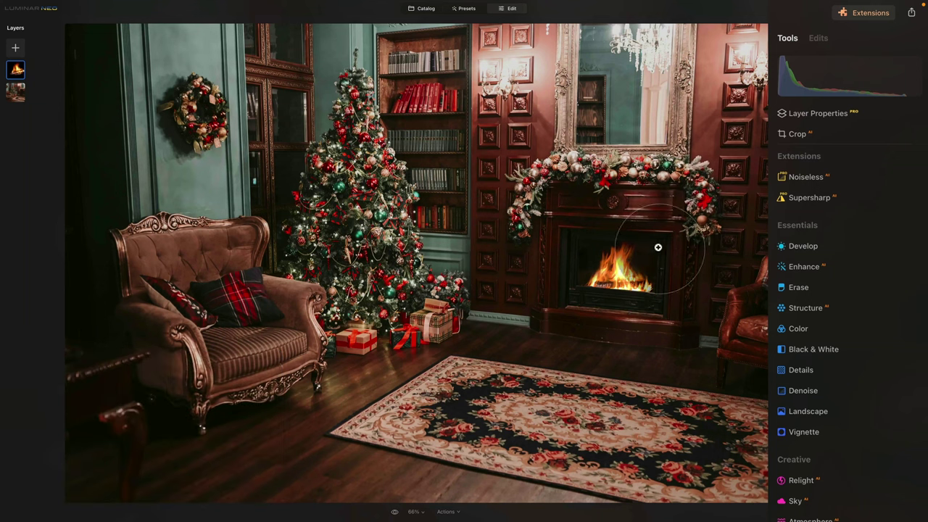
Reduce the fire layer's opacity to 80 in Layer Properties
left_click(16, 69)
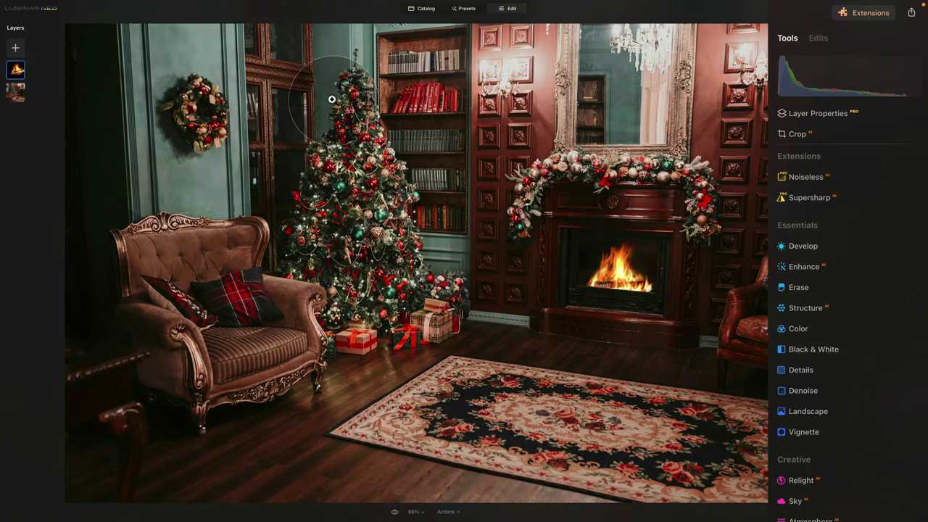
left_click(818, 114)
mouse_move(895, 177)
left_mouse_down()
mouse_move(873, 177)
mouse_move(873, 186)
mouse_move(878, 174)
left_mouse_up()
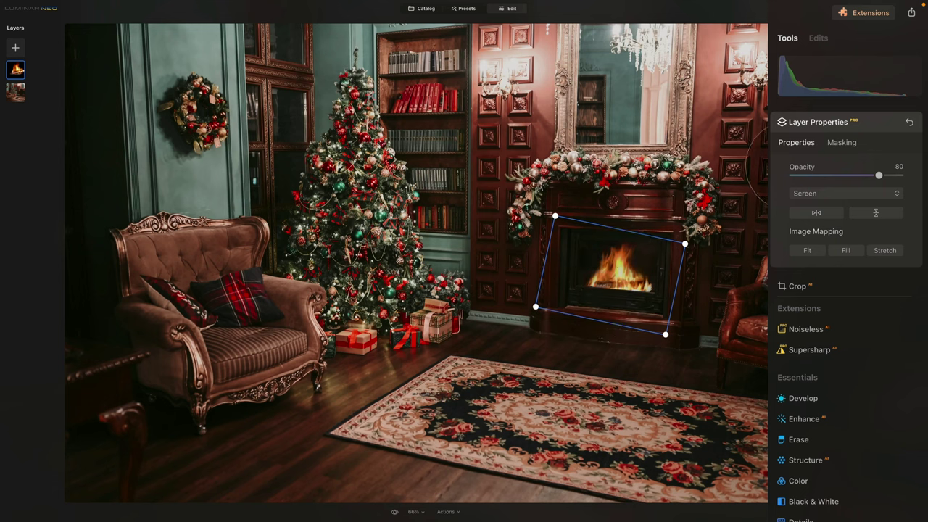
left_click_drag(879, 176, 878, 176)
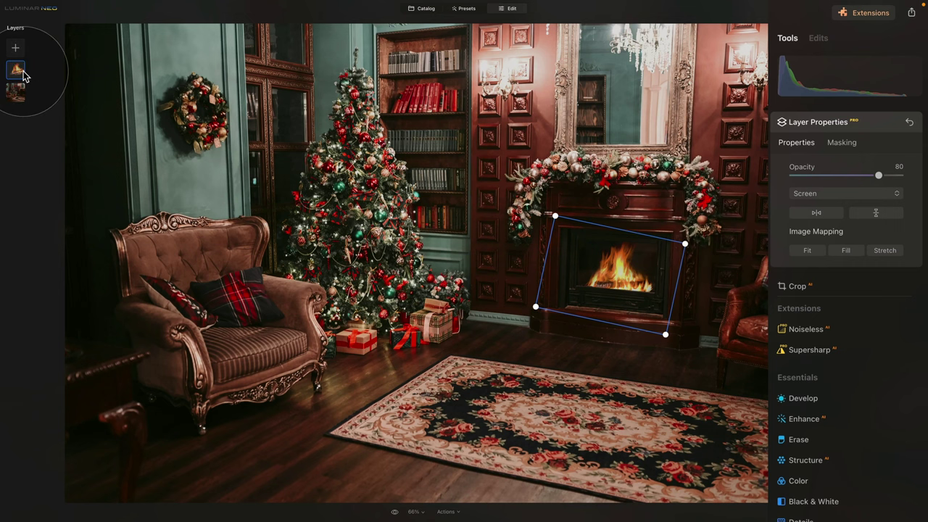
left_click(859, 123)
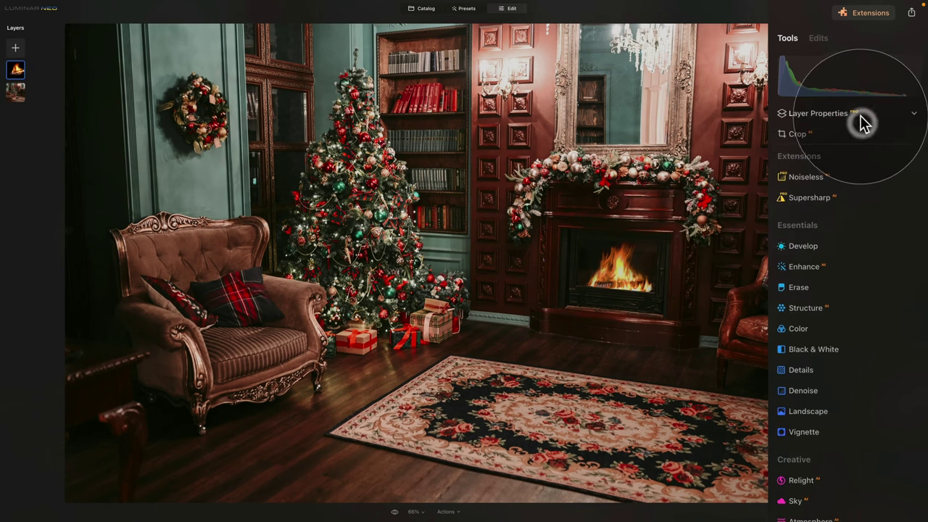
Lower the fire layer's exposure to -0.51 with the Develop tool
left_click(807, 246)
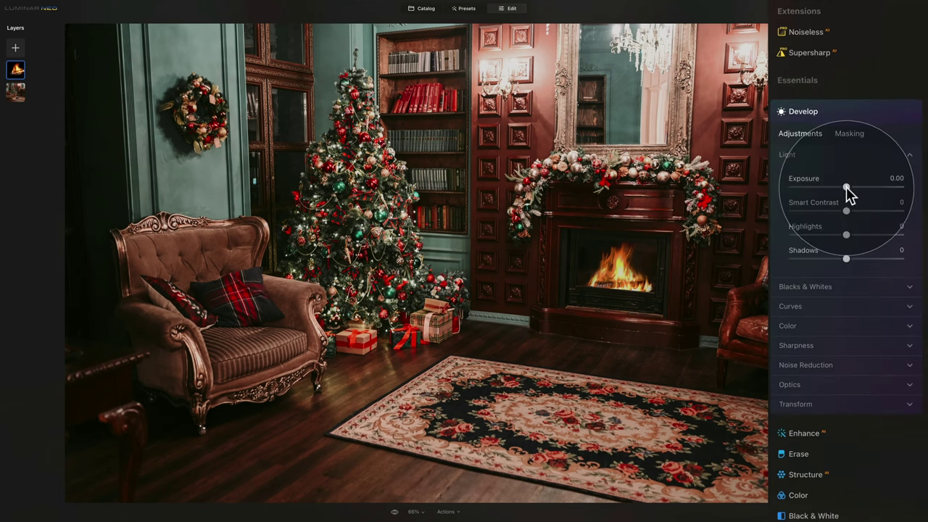
mouse_move(845, 186)
left_mouse_down()
mouse_move(830, 184)
mouse_move(839, 186)
left_mouse_up()
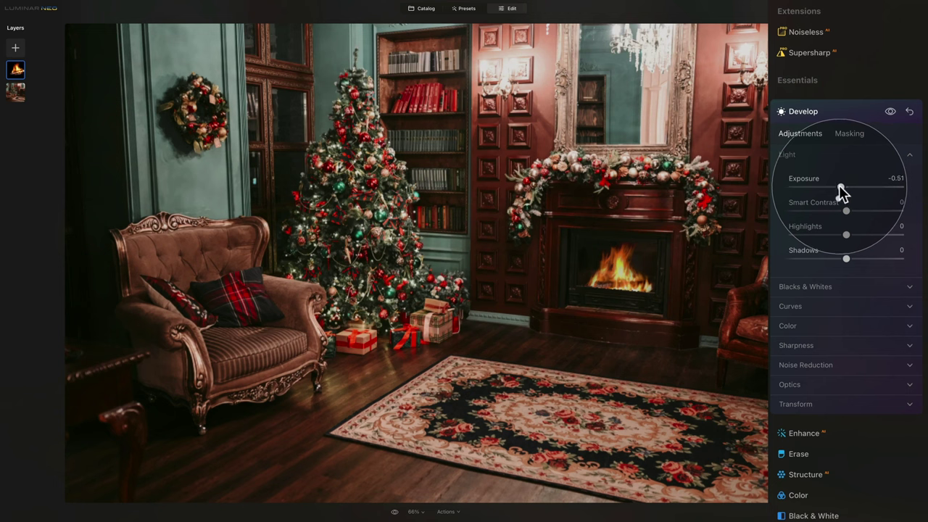
Reset the fire layer's Exposure, Highlights and Shadows to 0 in the Develop tool
double_click(815, 177)
left_click_drag(843, 236, 852, 259)
double_click(793, 228)
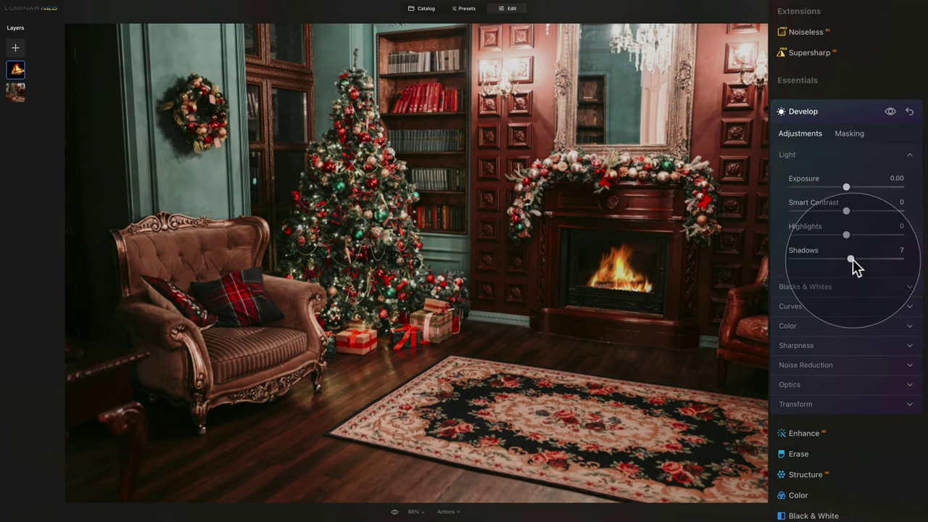
double_click(811, 252)
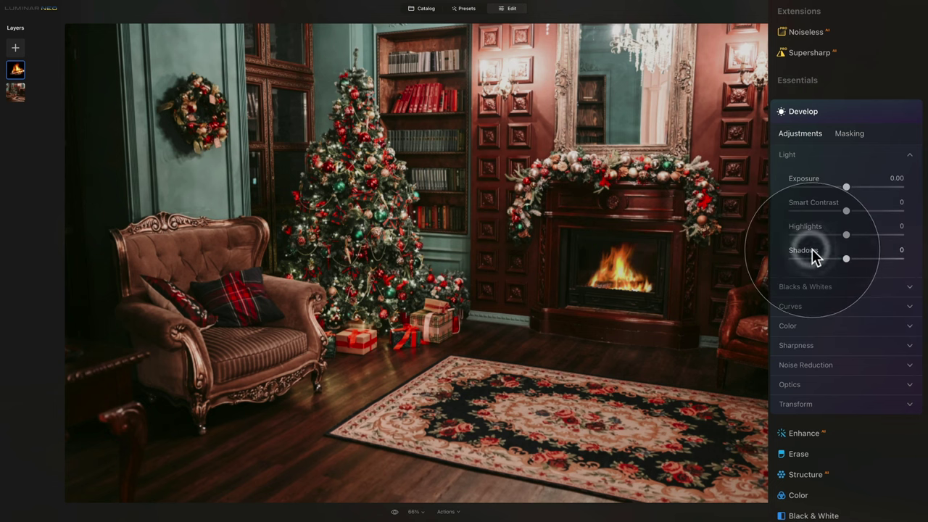
left_click(819, 114)
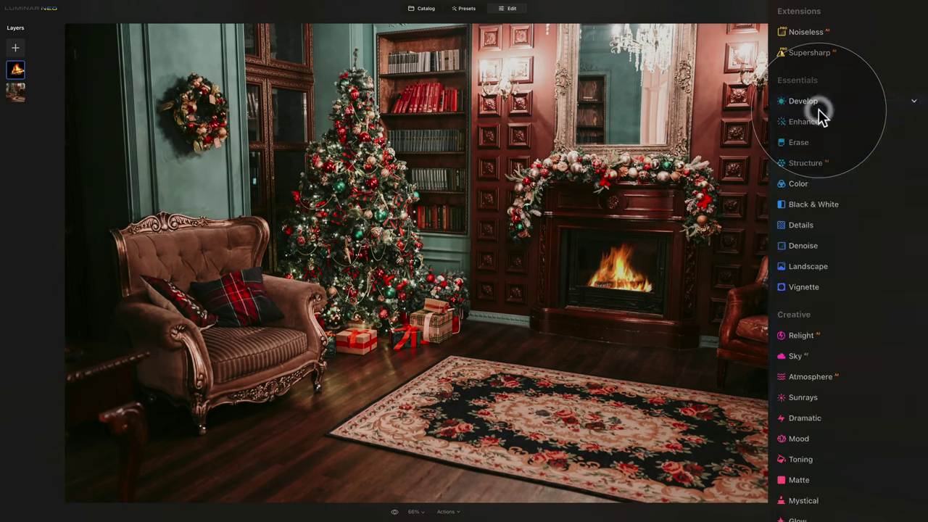
Try an Orange hue of 14 on the fire layer in the Color tool's HSL settings and reset it
left_click(804, 184)
scroll(828, 195, "down", 3)
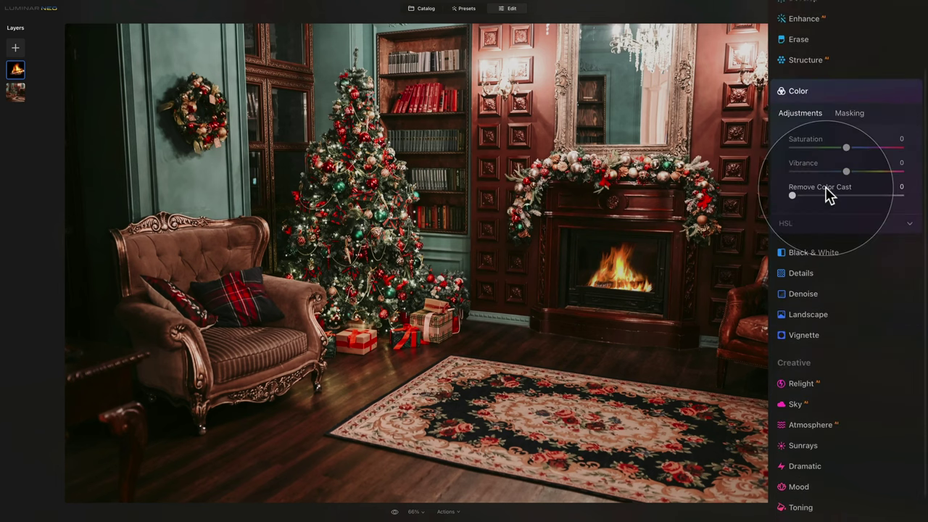
left_click(811, 224)
scroll(813, 217, "down", 2)
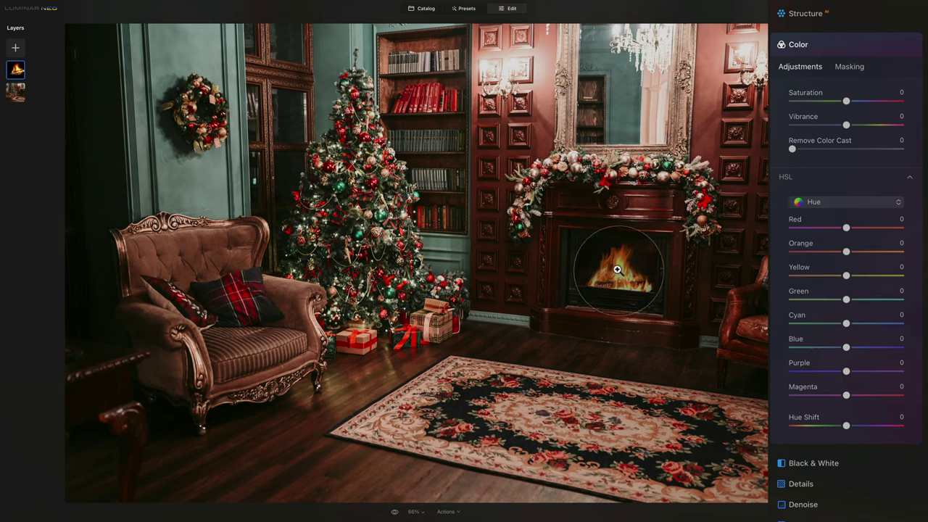
left_click(847, 252)
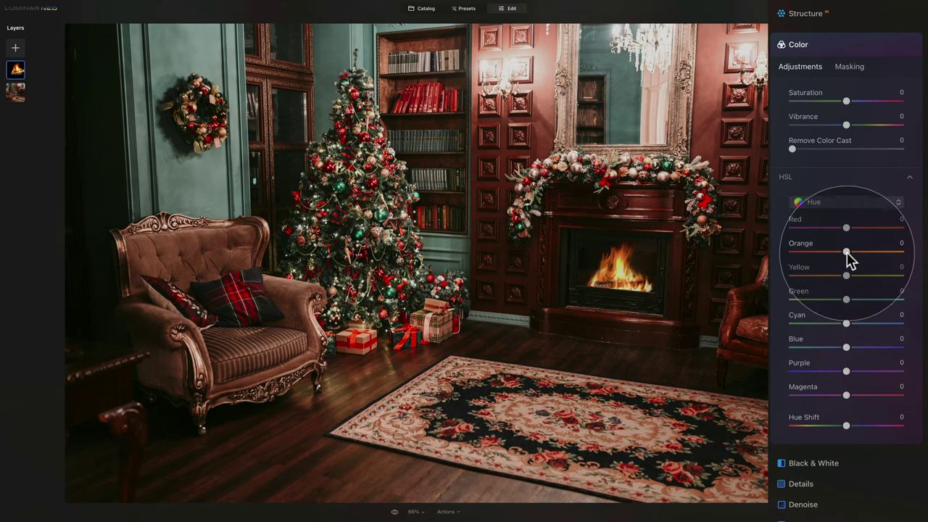
mouse_move(847, 252)
left_mouse_down()
mouse_move(810, 250)
mouse_move(880, 261)
mouse_move(841, 251)
mouse_move(853, 252)
left_mouse_up()
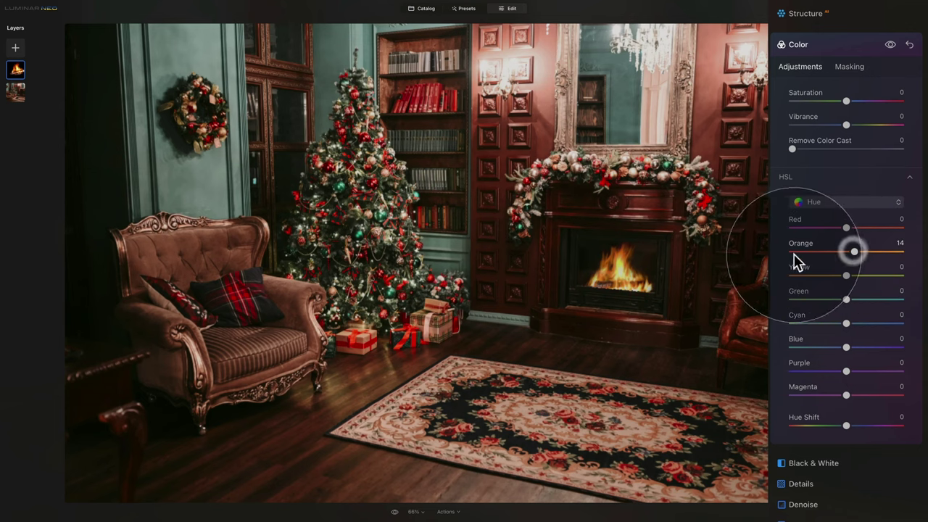
double_click(798, 246)
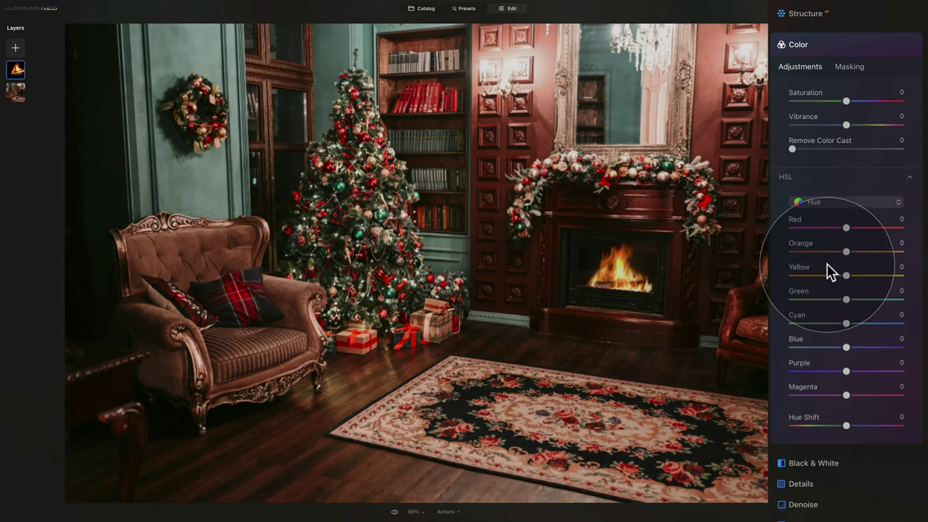
Try a Yellow hue of 9 and a Red hue of 100 on the fire layer, resetting each one
mouse_move(848, 275)
left_mouse_down()
mouse_move(814, 277)
mouse_move(861, 275)
left_mouse_up()
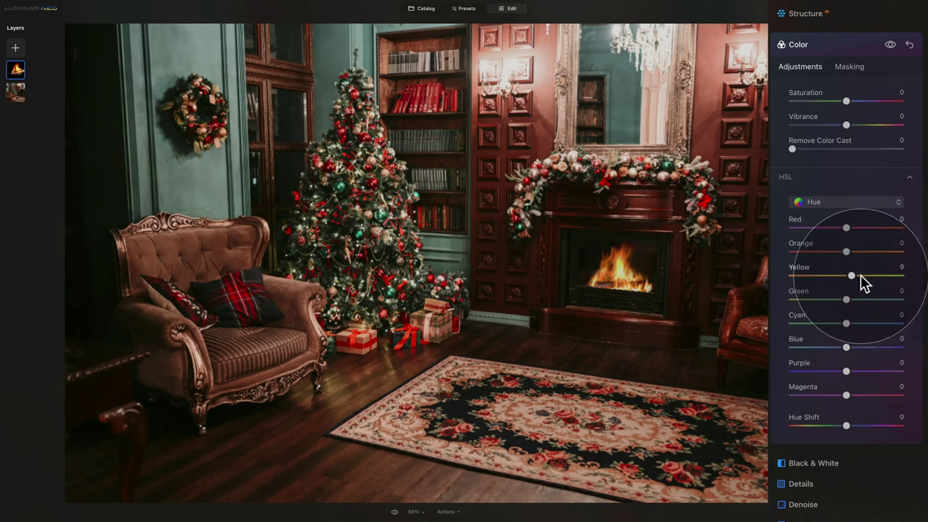
double_click(804, 267)
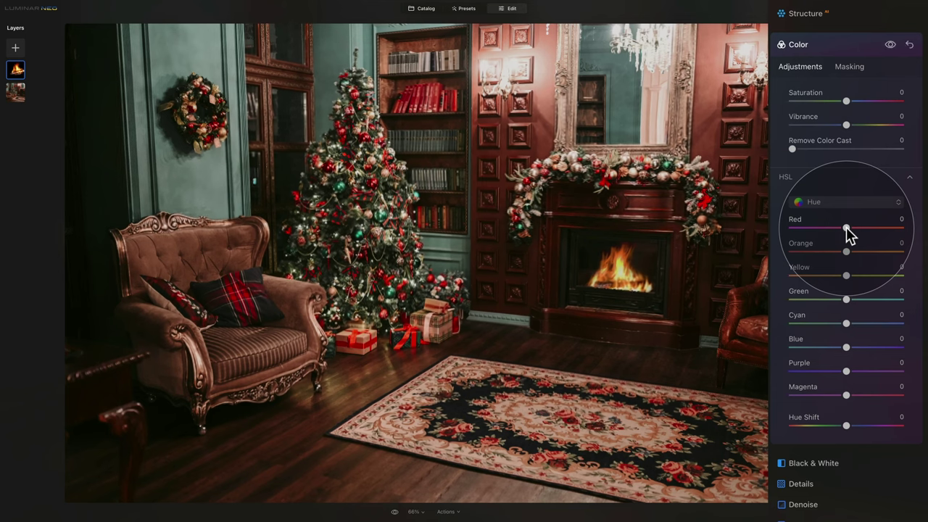
left_click_drag(847, 227, 905, 229)
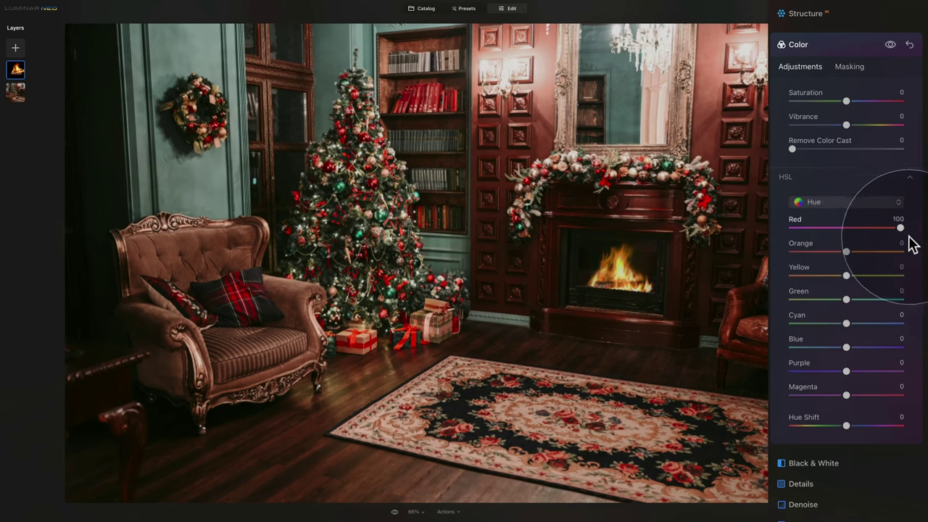
left_click(838, 229)
double_click(798, 227)
Try an Orange saturation of 7 in the fire layer's HSL settings, reset it and close the Color tool
left_click(823, 205)
left_click(828, 233)
mouse_move(844, 252)
left_mouse_down()
mouse_move(818, 254)
mouse_move(850, 252)
left_mouse_up()
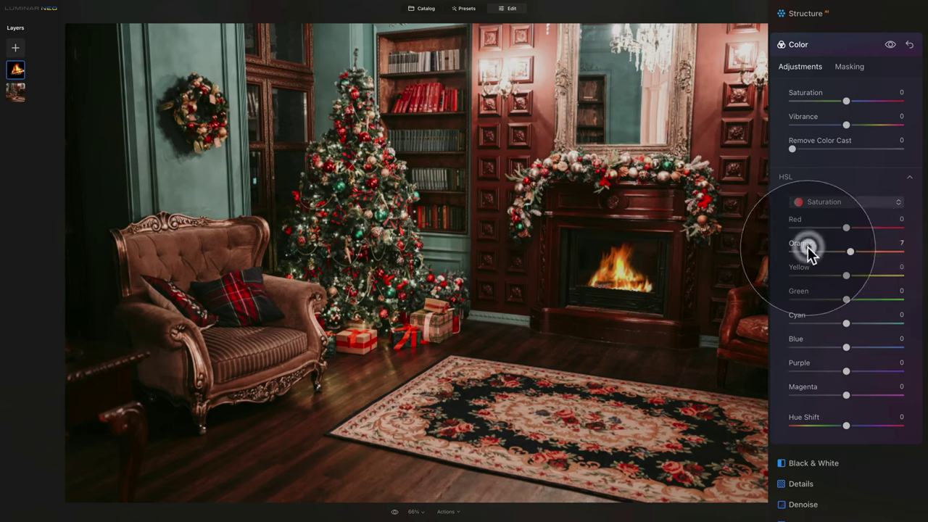
double_click(807, 248)
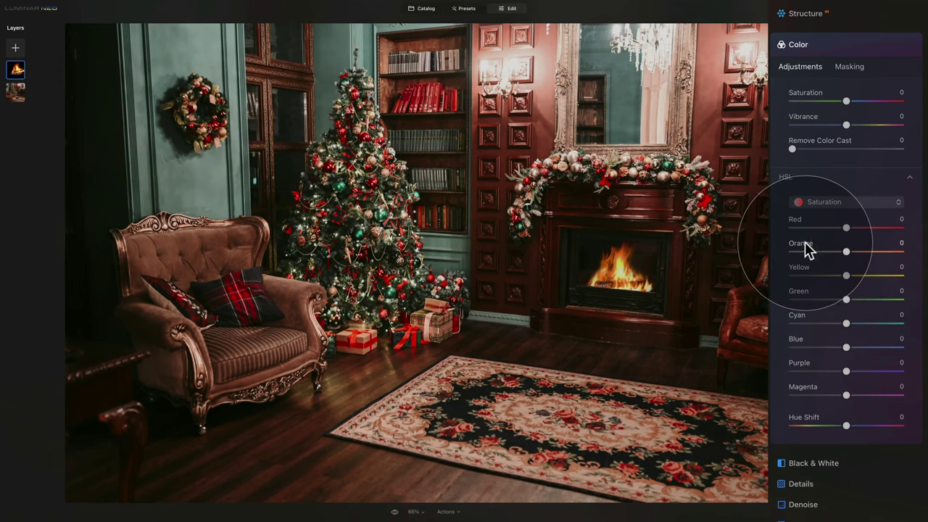
left_click(814, 180)
left_click(828, 45)
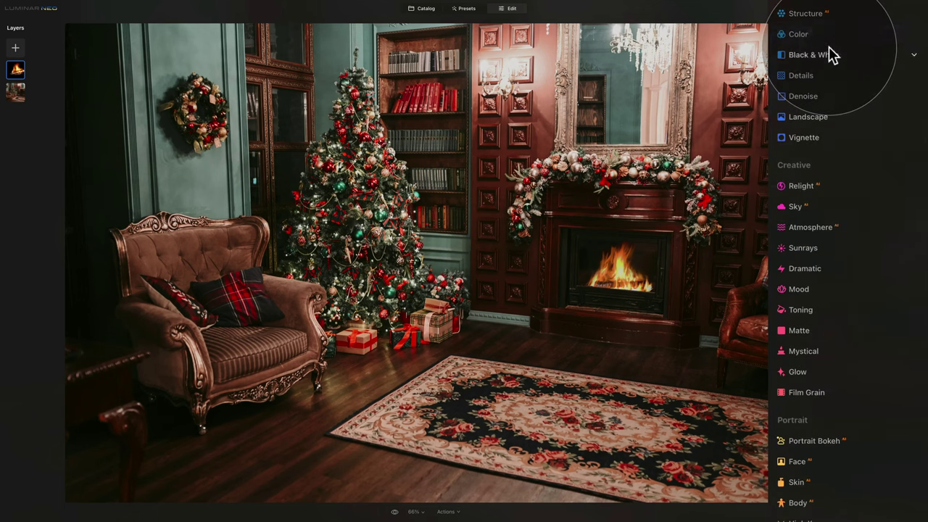
Start exporting the composite image and keep the Resize option at Original
scroll(828, 54, "up", 3)
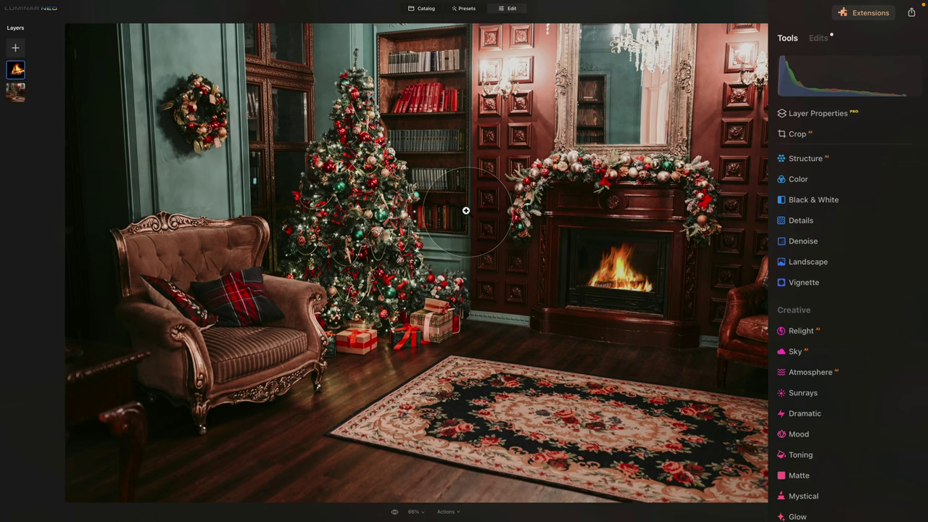
key("Return")
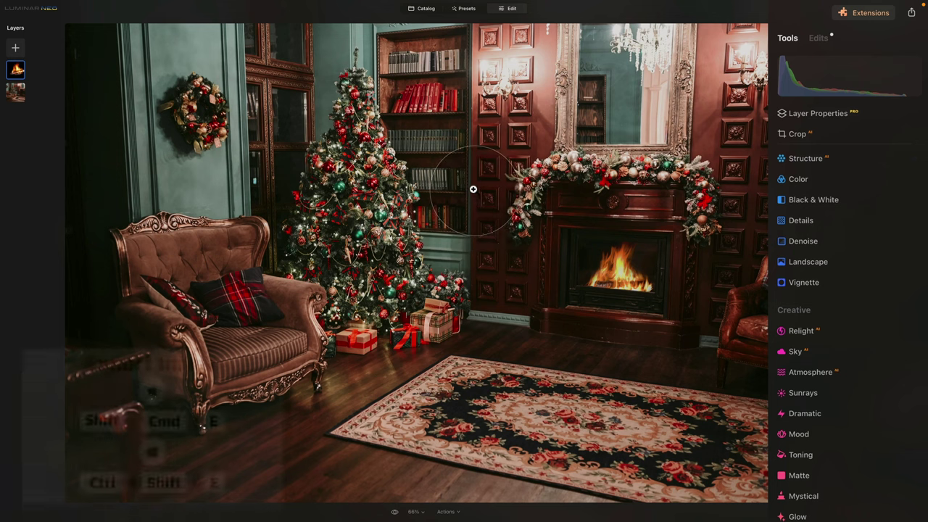
right_click(474, 190)
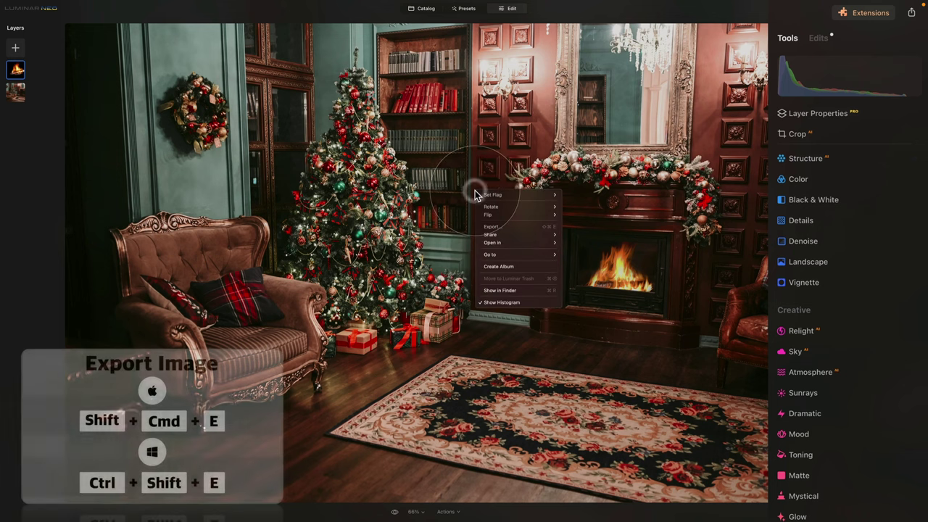
left_click(514, 227)
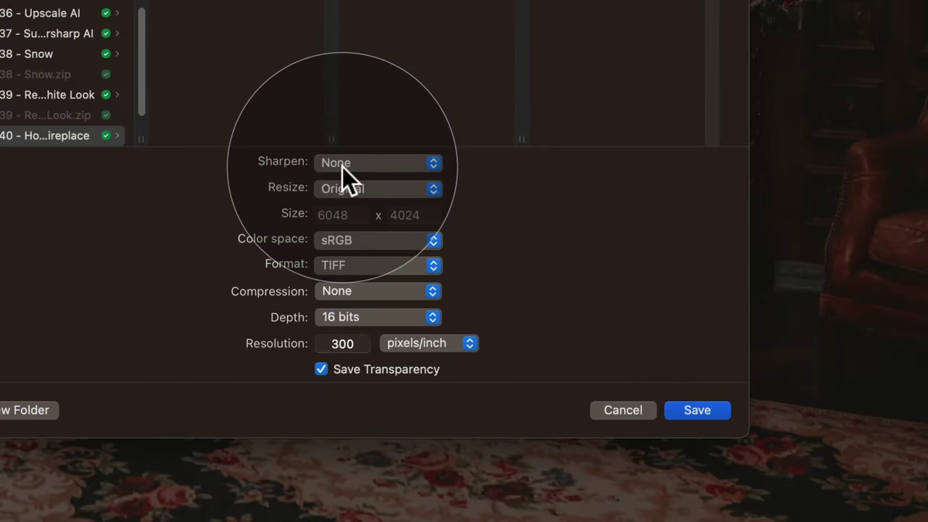
left_click(381, 186)
left_click(384, 188)
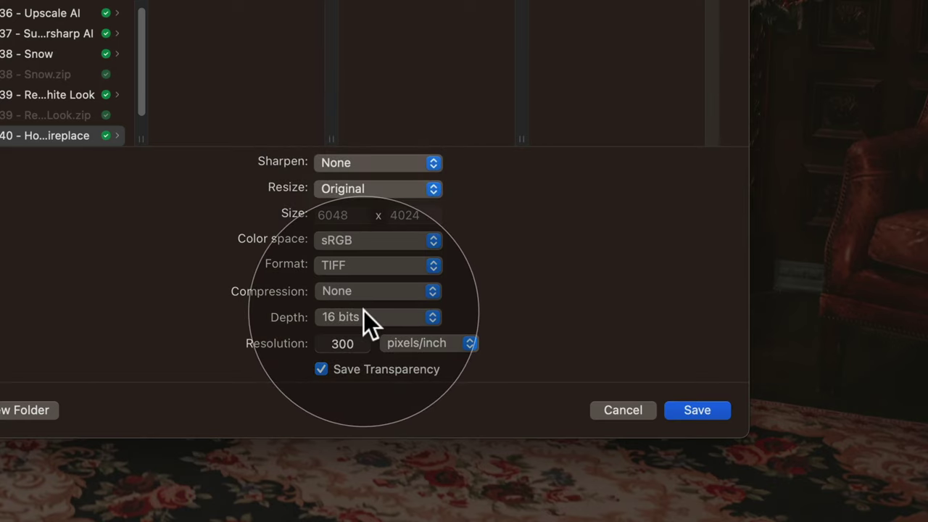
Export the image as an uncompressed 16-bit TIFF at 300 pixels/inch without saving transparency
left_click(358, 265)
left_click(361, 268)
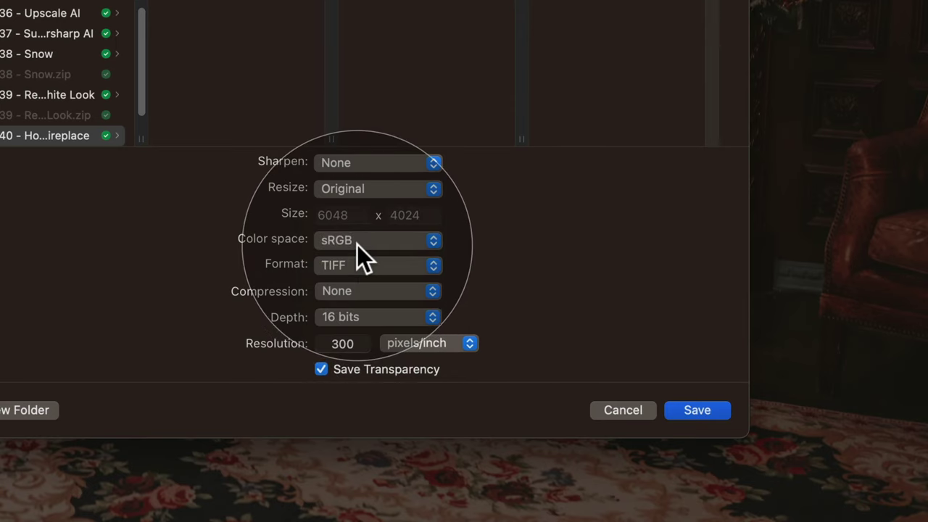
left_click(375, 289)
left_click(375, 287)
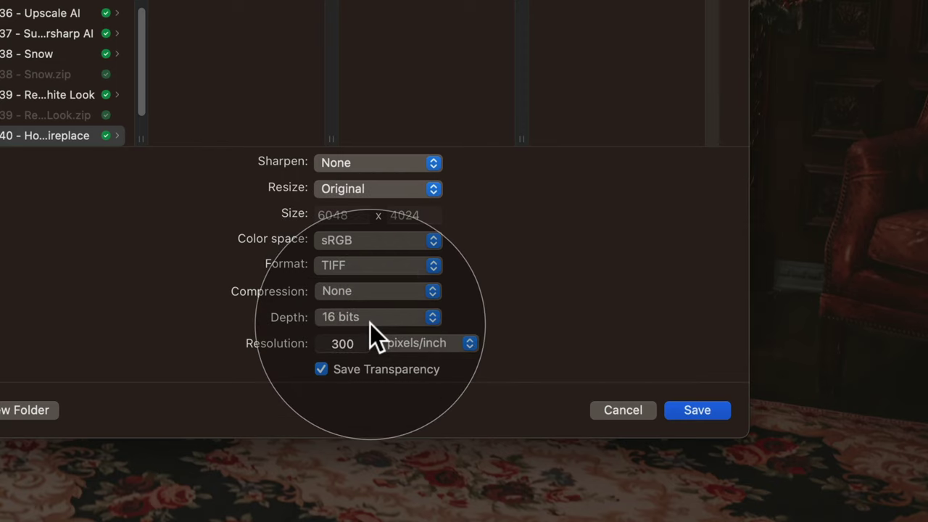
left_click_drag(358, 344, 298, 339)
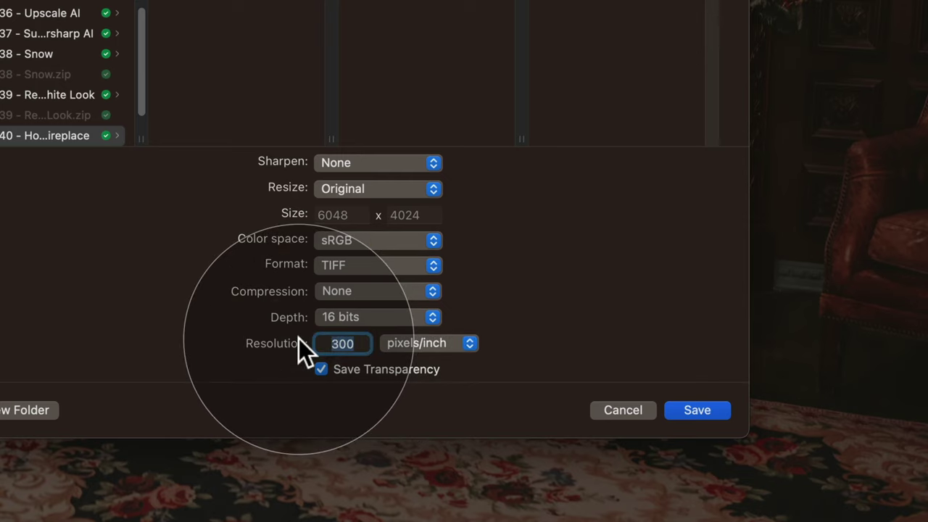
left_click(323, 368)
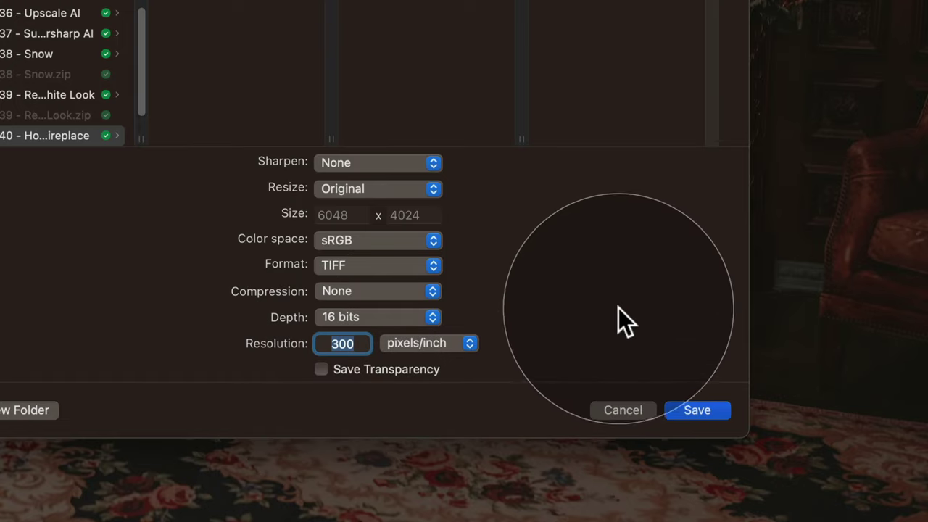
left_click(707, 409)
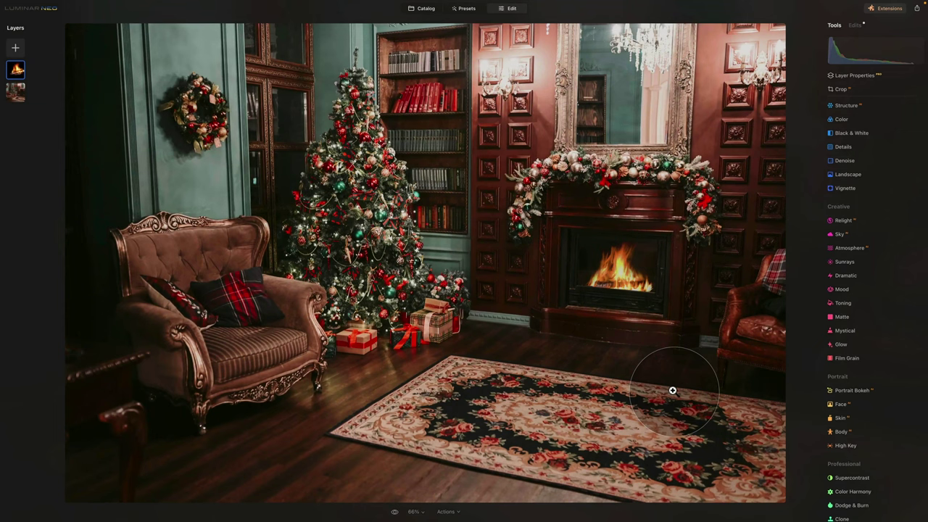
Open the exported Fireplace.tiff from the catalog for editing
key("l")
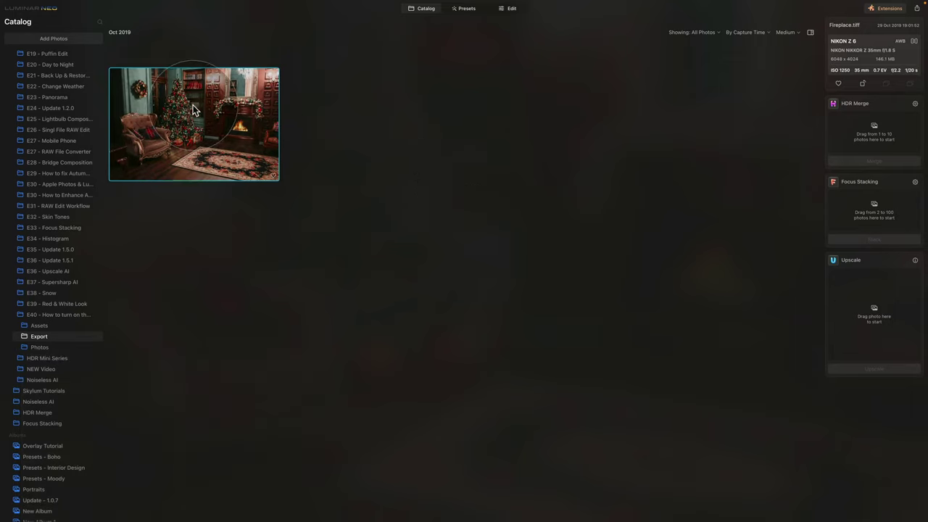
left_click(507, 10)
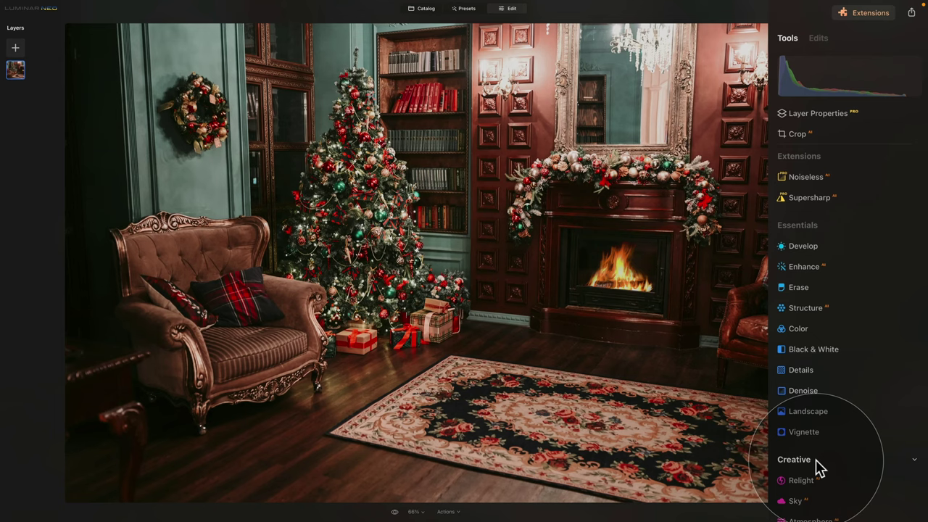
Apply a Soft Focus glow with an amount of 24 to the exported photo
scroll(817, 466, "down", 6)
left_click(833, 408)
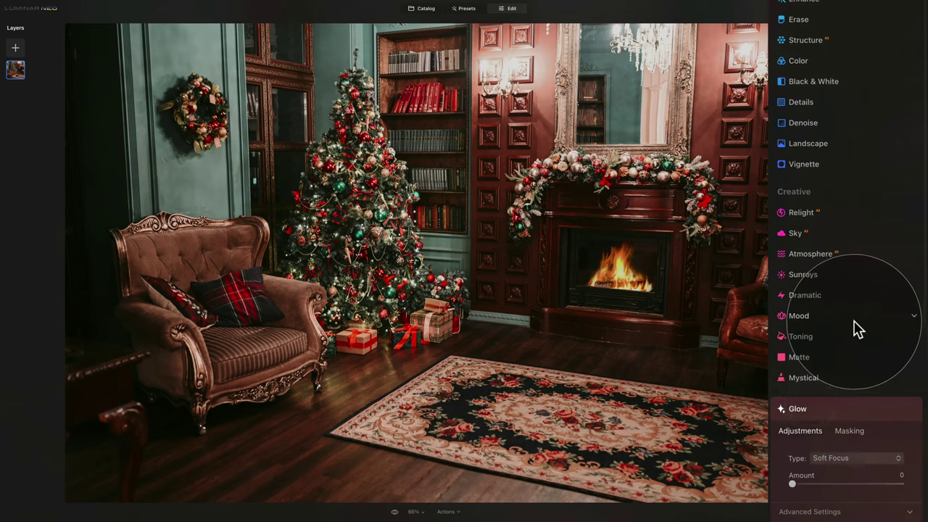
scroll(855, 328, "down", 3)
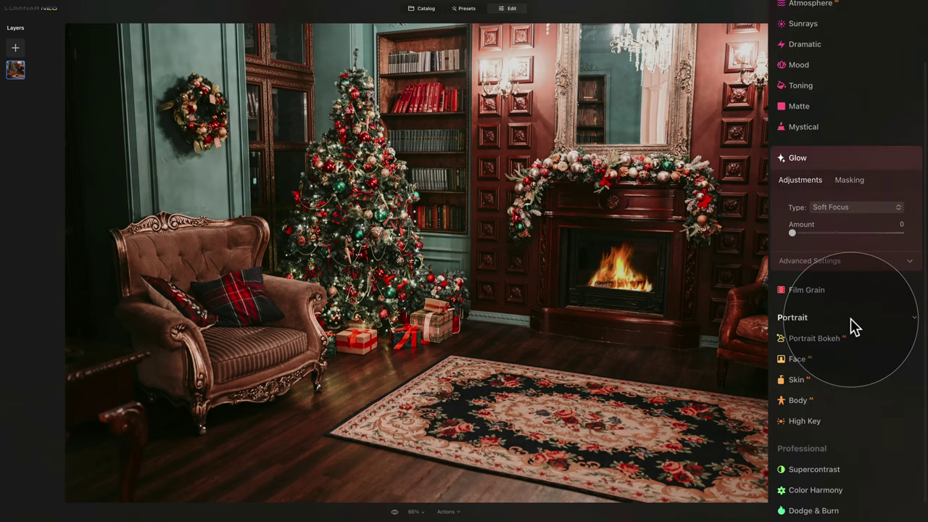
left_click(860, 203)
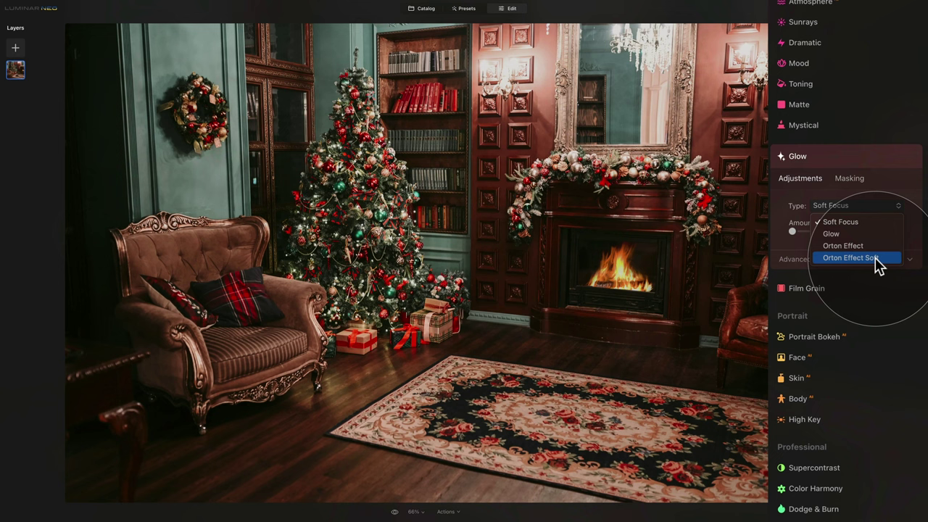
left_click(857, 223)
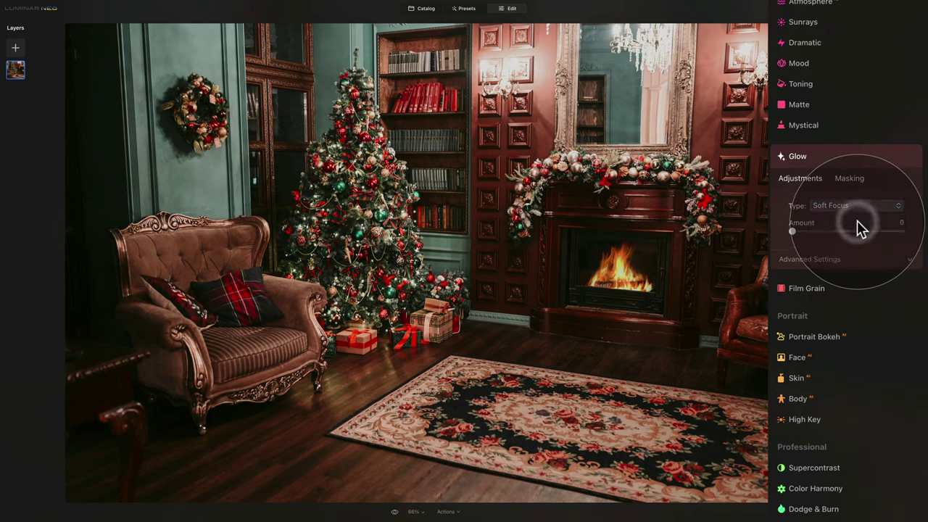
left_click_drag(793, 231, 805, 230)
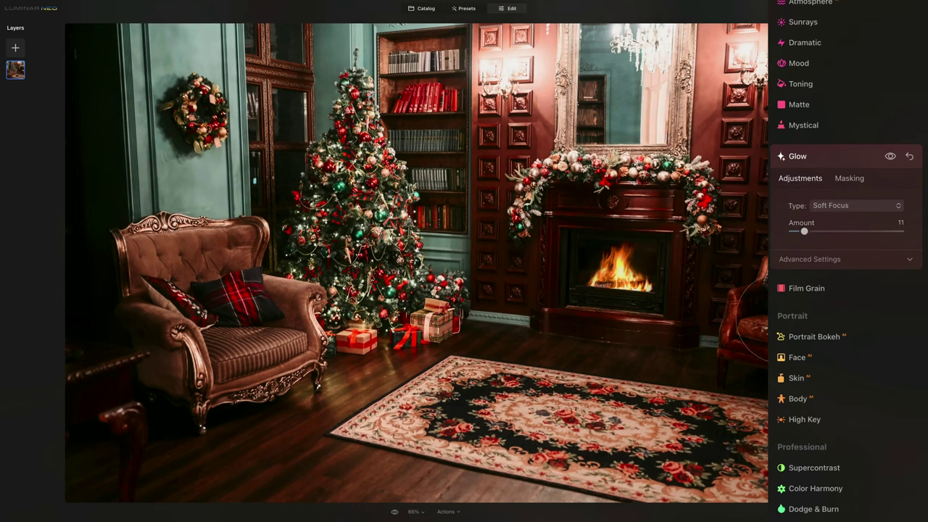
mouse_move(803, 230)
left_mouse_down()
mouse_move(836, 232)
mouse_move(819, 230)
left_mouse_up()
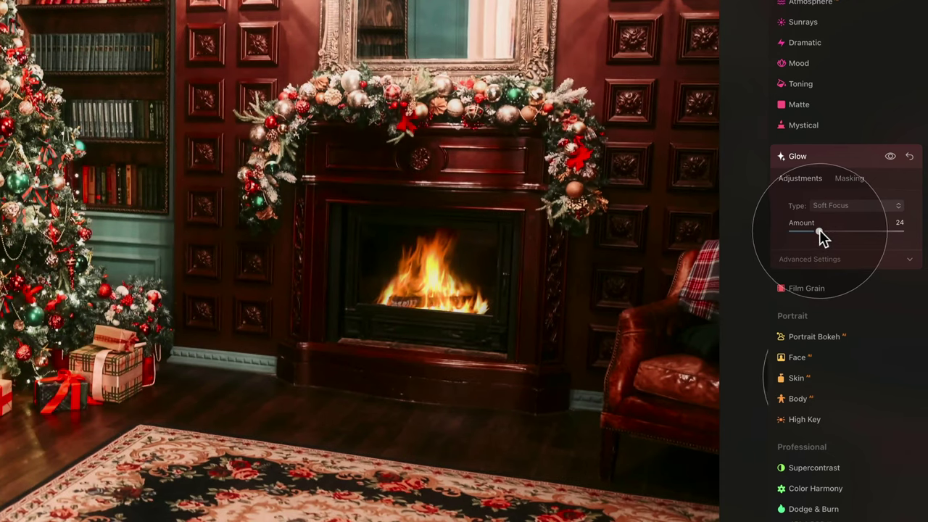
Set the glow's Softness to 24 and Warmth to 43 in its advanced settings
left_click(842, 259)
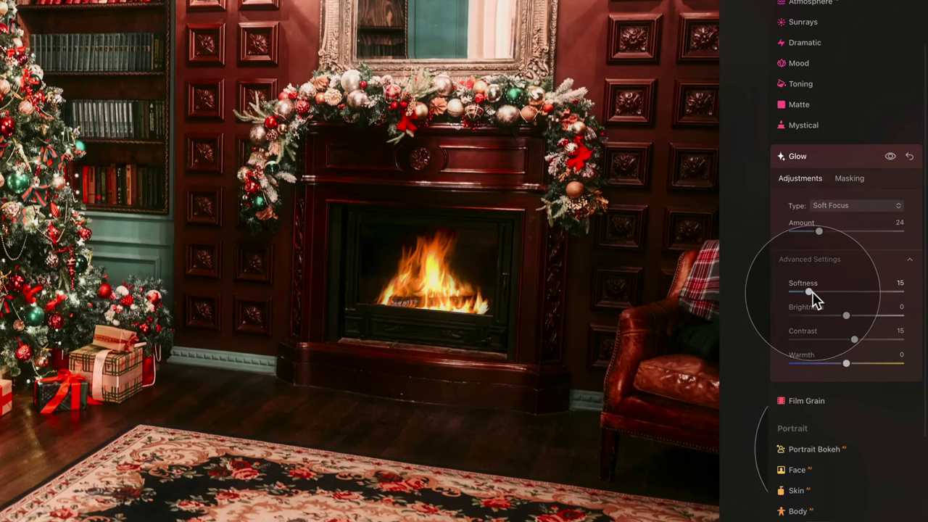
left_click_drag(810, 291, 818, 291)
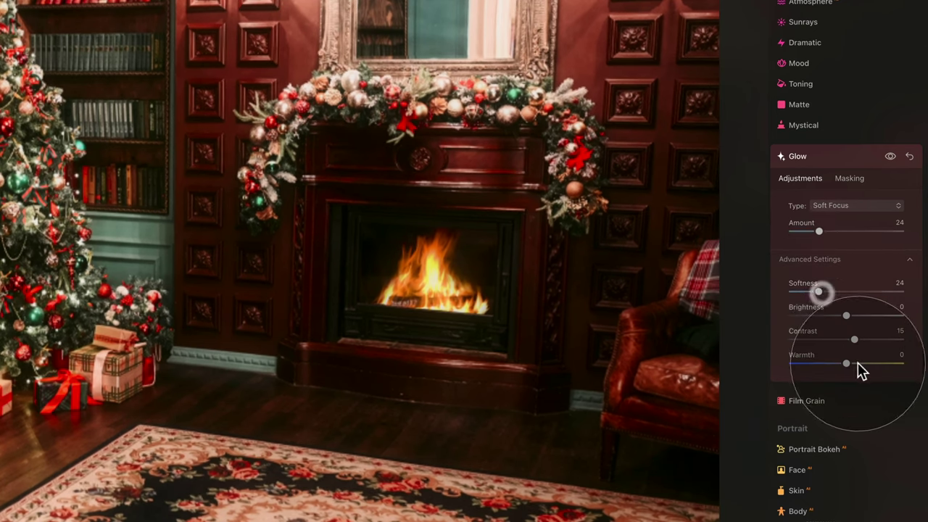
left_click_drag(846, 363, 871, 363)
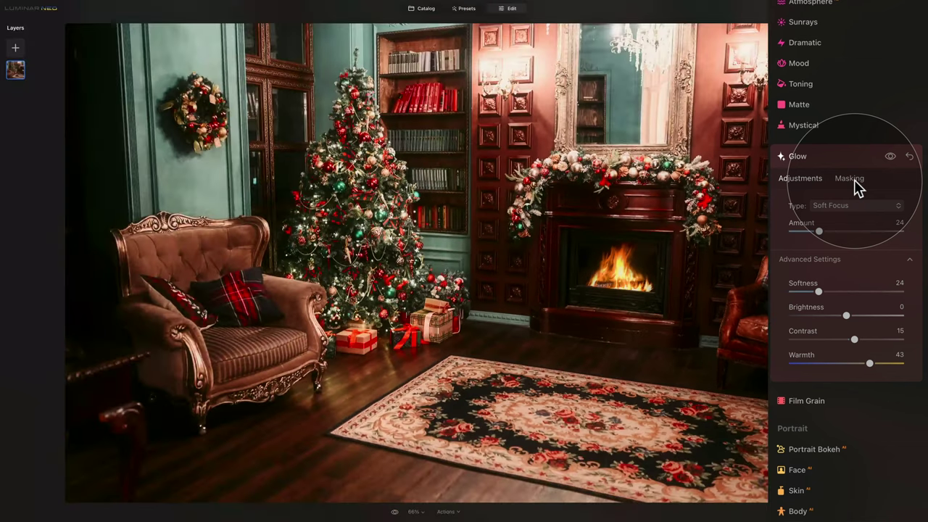
Set up a painting brush for the Glow mask with size 257, softness 81 and strength 30
left_click(854, 181)
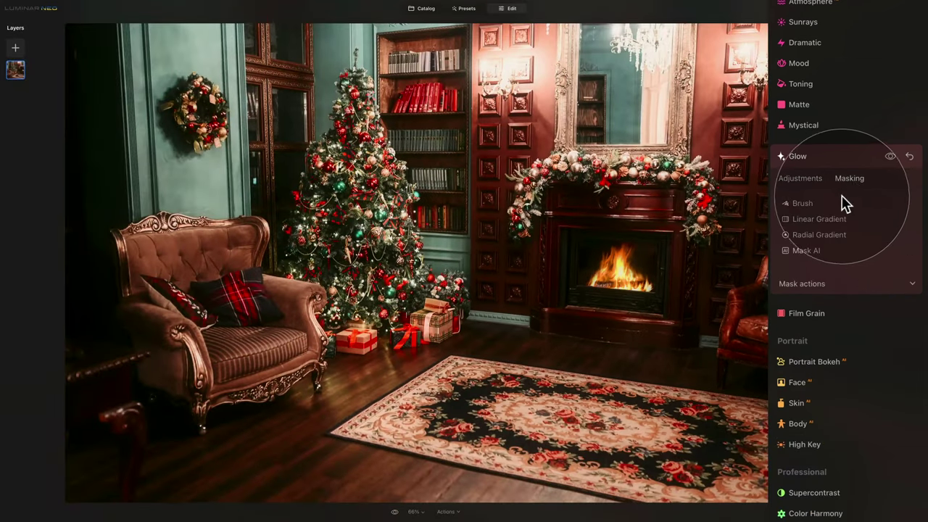
left_click(834, 203)
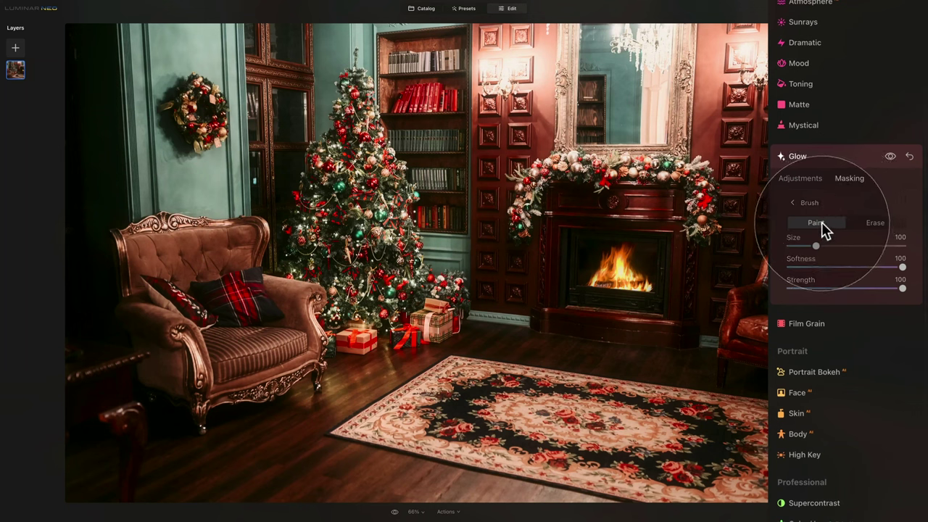
left_click(822, 221)
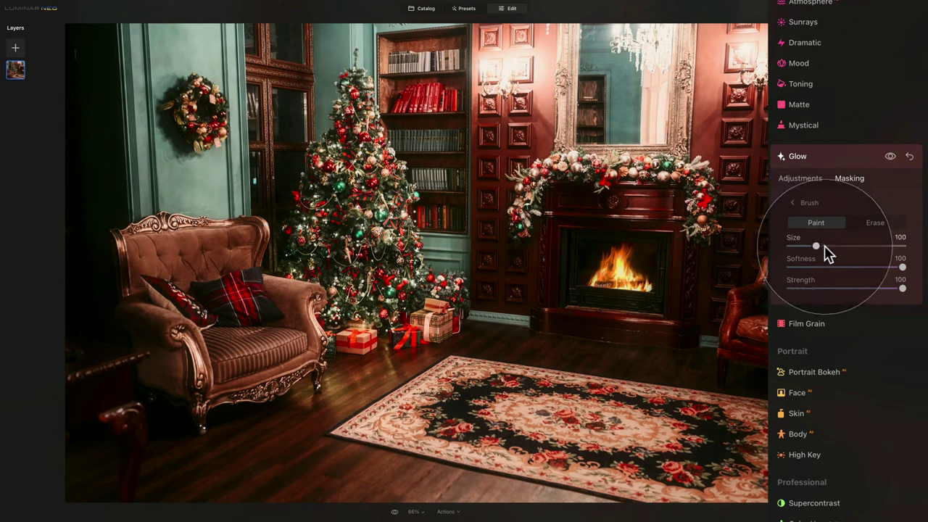
left_click_drag(824, 245, 852, 246)
left_click_drag(903, 267, 882, 267)
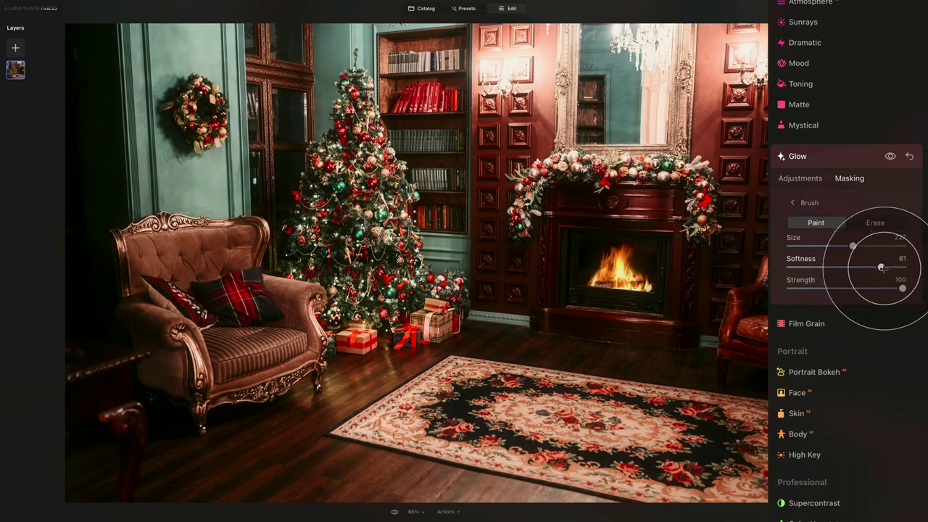
left_click(825, 288)
left_click_drag(826, 287, 824, 288)
left_click(860, 247)
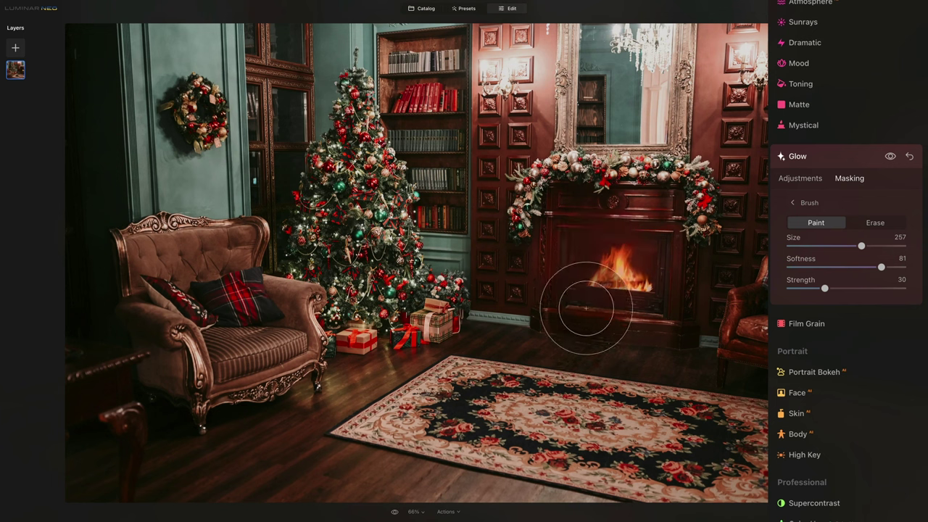
Paint the Glow mask over the fireplace, its surround and the floor and rug in front of it
mouse_move(624, 290)
left_mouse_down()
mouse_move(609, 275)
mouse_move(636, 310)
mouse_move(621, 244)
mouse_move(570, 360)
mouse_move(621, 269)
mouse_move(735, 321)
mouse_move(718, 312)
left_mouse_up()
mouse_move(638, 318)
left_mouse_down()
mouse_move(625, 224)
mouse_move(654, 273)
mouse_move(626, 315)
mouse_move(590, 302)
mouse_move(608, 284)
mouse_move(587, 274)
mouse_move(642, 321)
mouse_move(602, 485)
left_mouse_up()
mouse_move(616, 279)
left_mouse_down()
mouse_move(590, 246)
mouse_move(626, 269)
mouse_move(648, 347)
left_mouse_up()
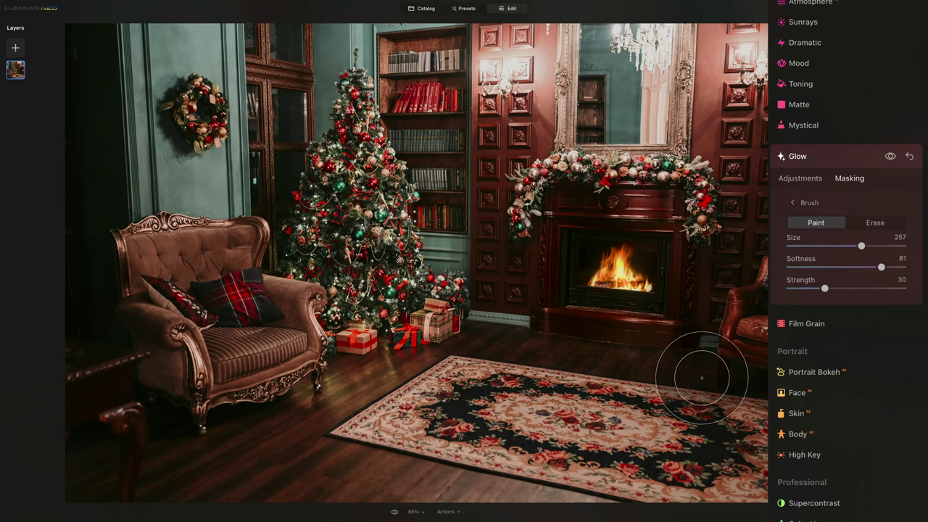
left_click(892, 154)
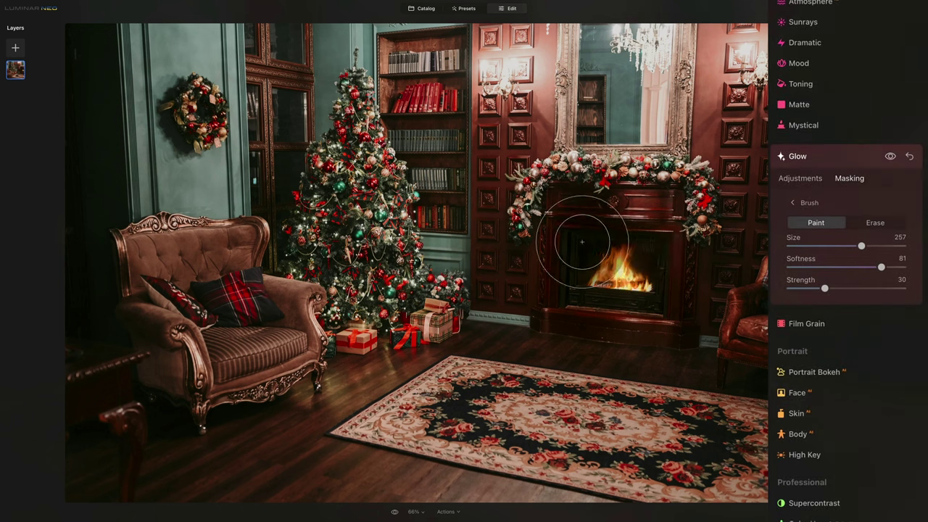
left_click_drag(584, 242, 548, 255)
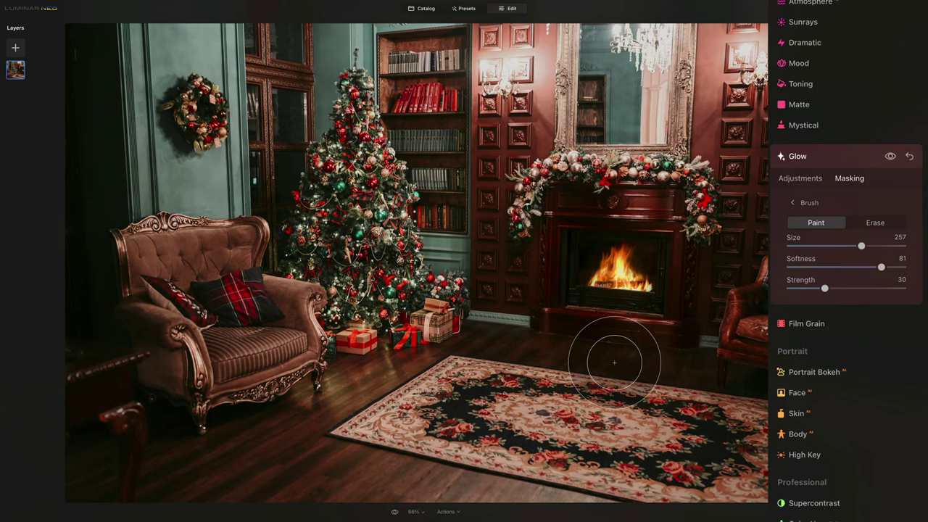
left_click(838, 155)
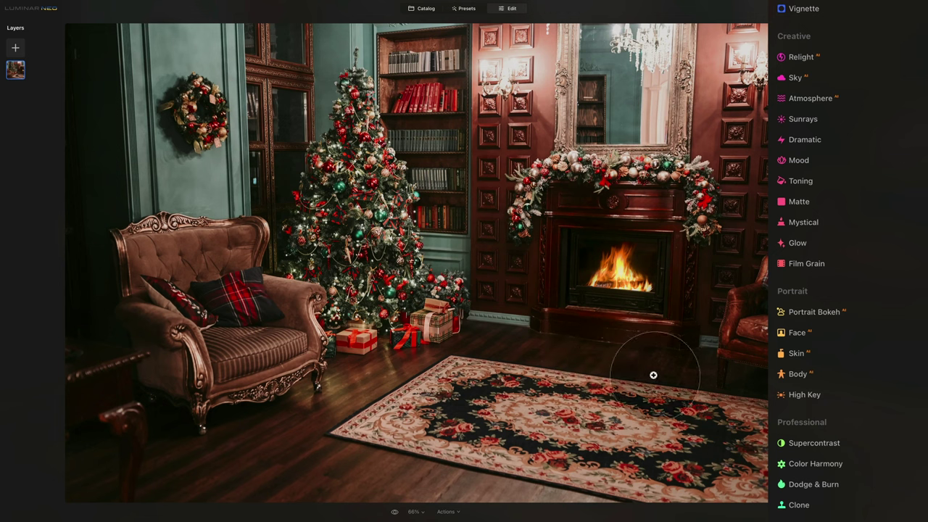
Raise the photo's Develop exposure to 1.40 and its colour temperature to 20
scroll(829, 69, "up", 5)
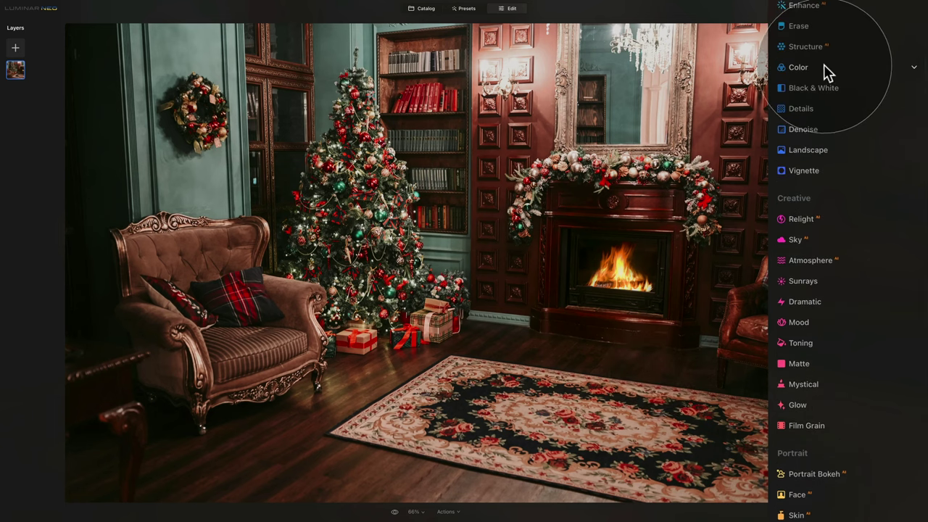
scroll(823, 65, "up", 3)
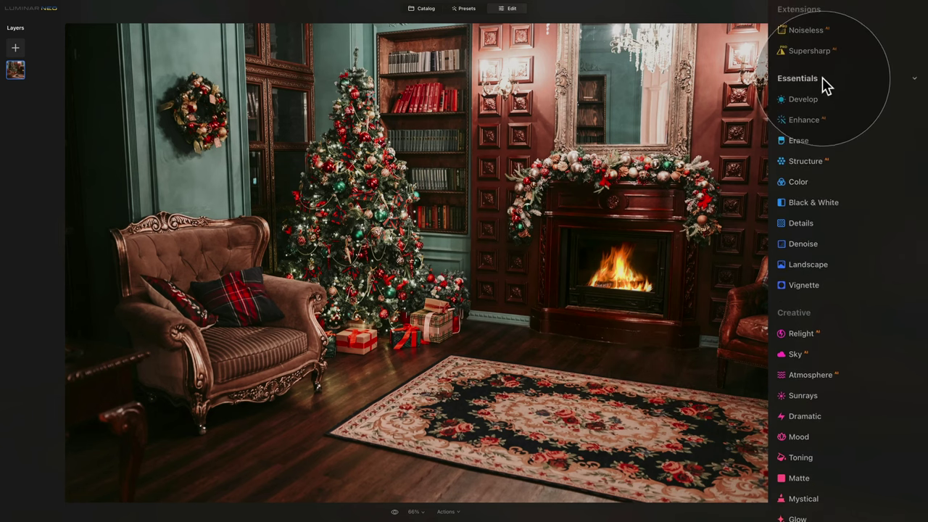
left_click(819, 102)
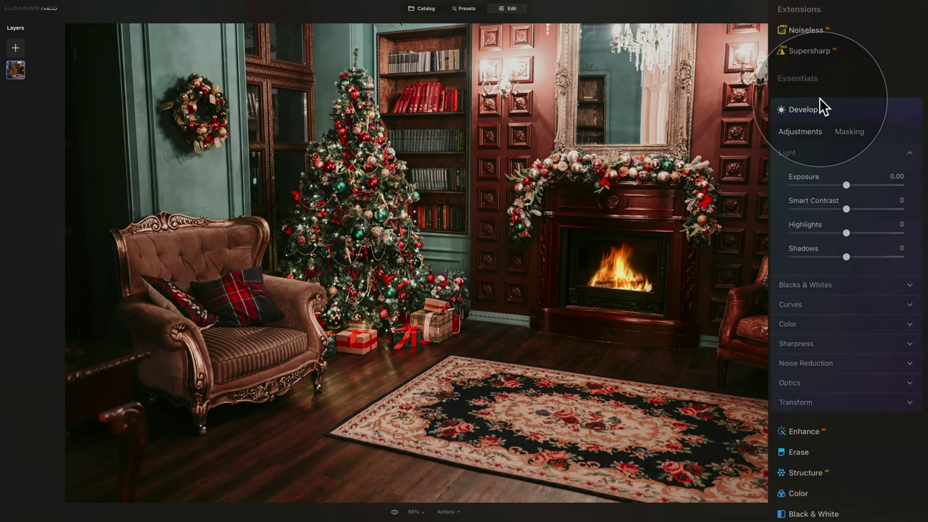
left_click_drag(846, 184, 866, 192)
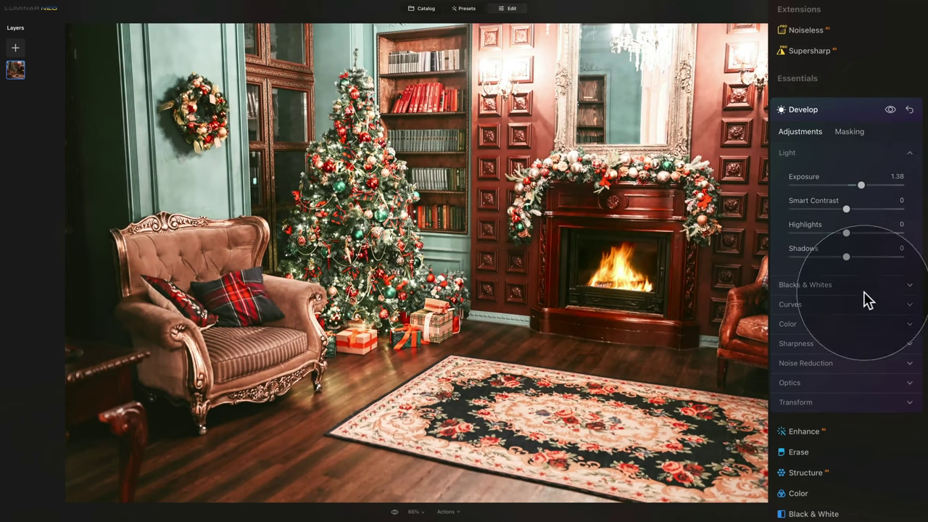
left_click(832, 325)
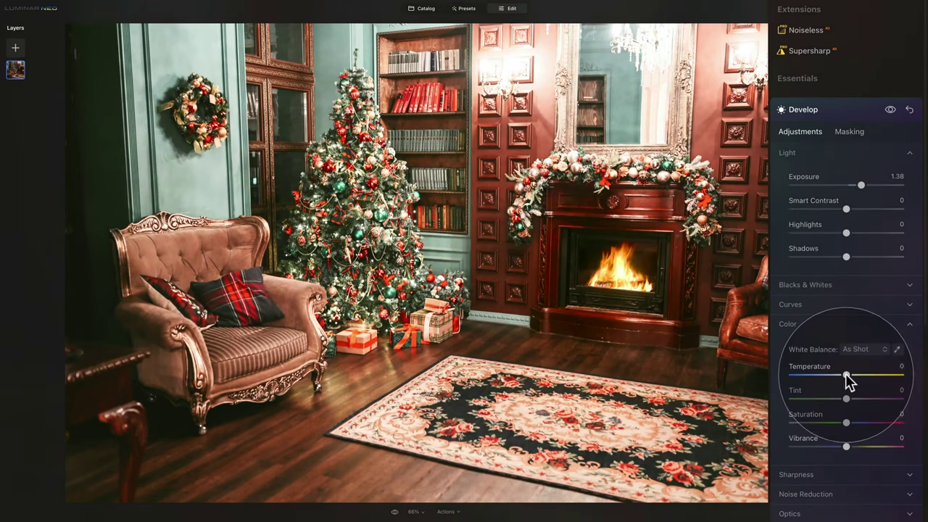
left_click_drag(845, 375, 859, 377)
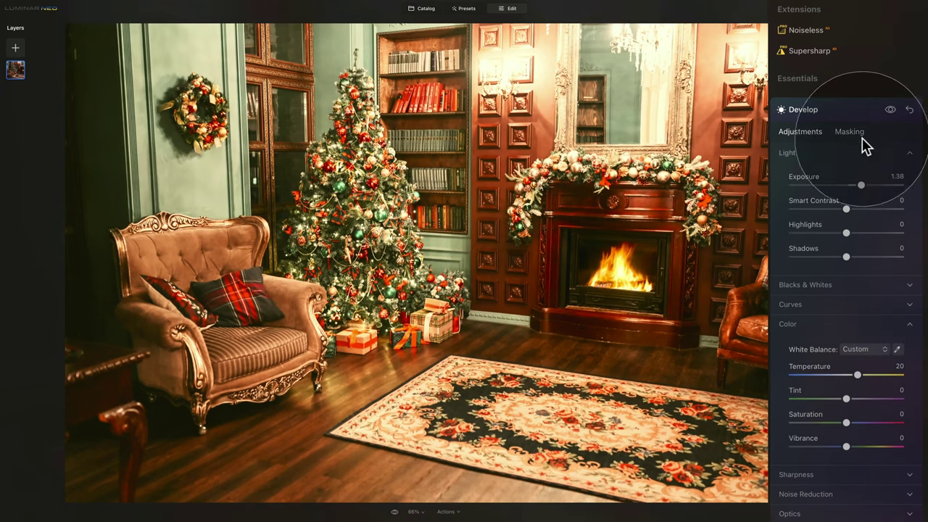
left_click_drag(860, 185, 863, 185)
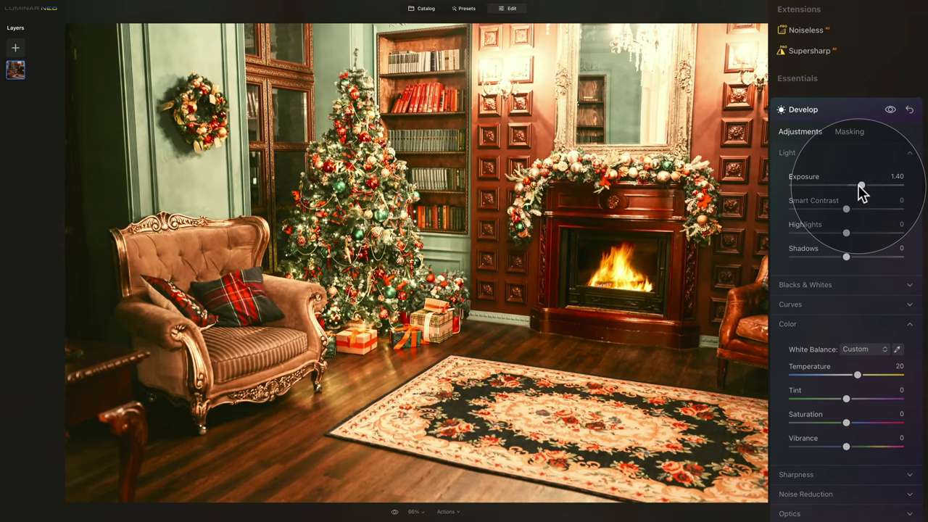
Set up a painting brush for the Develop mask with size 201, softness 90 and strength 30
left_click(850, 133)
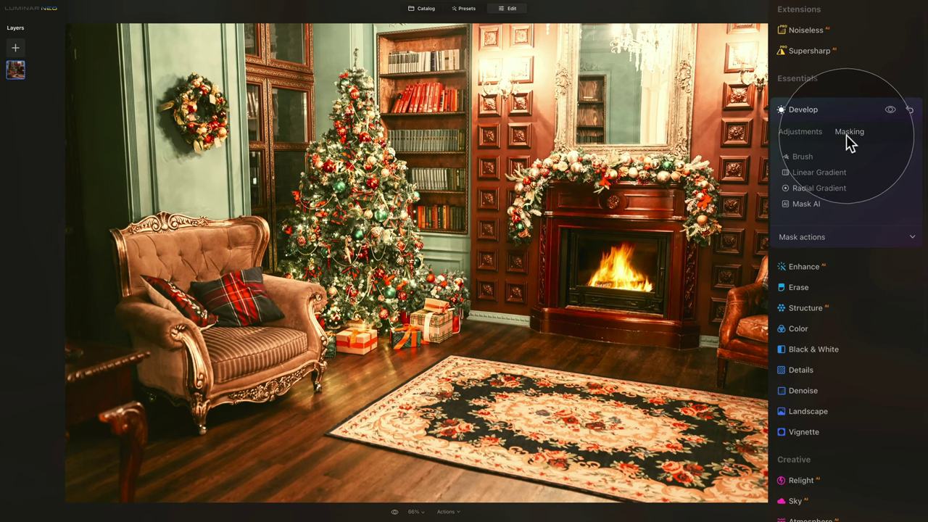
left_click(822, 157)
left_click(821, 178)
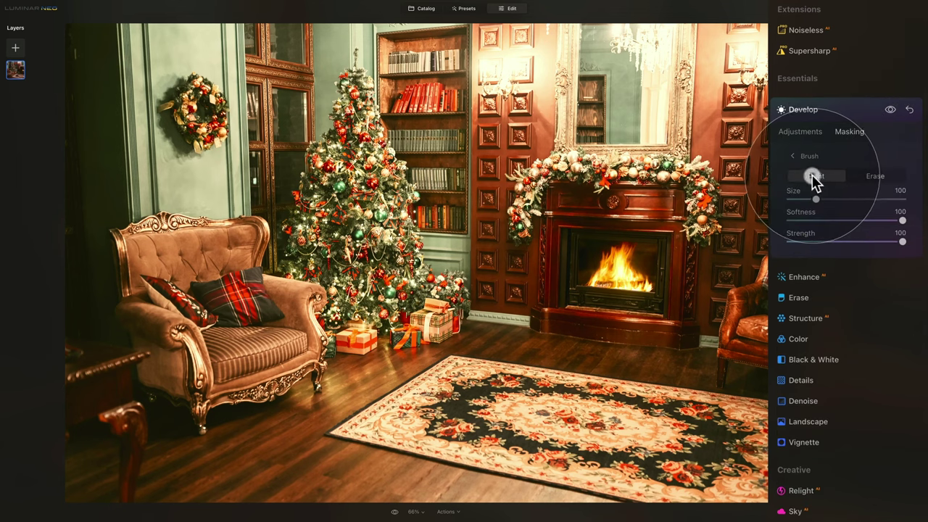
left_click_drag(817, 199, 851, 198)
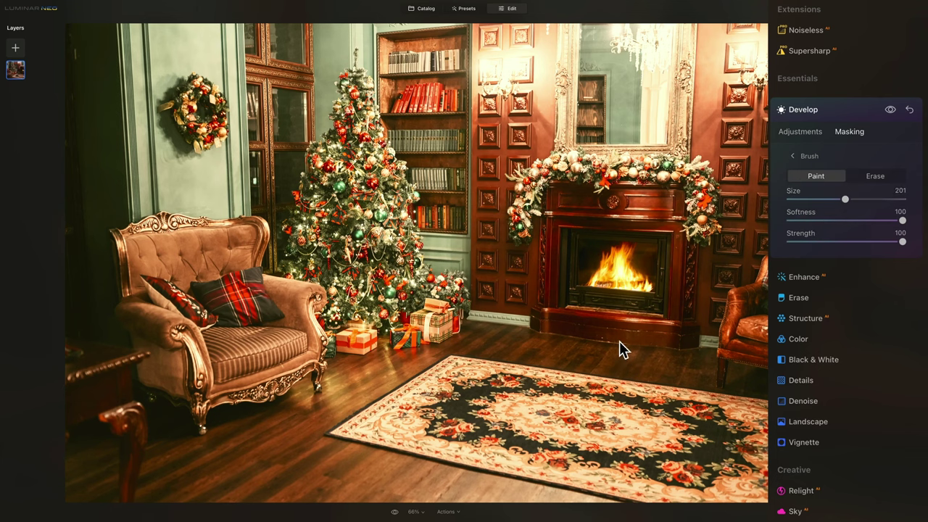
mouse_move(902, 220)
left_mouse_down()
mouse_move(887, 220)
mouse_move(869, 242)
mouse_move(822, 241)
left_mouse_up()
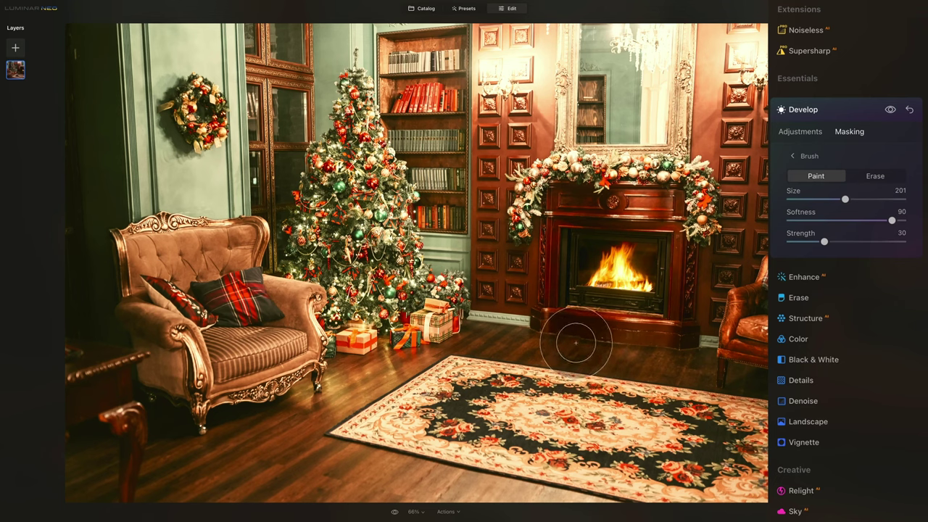
Paint the Develop mask over the floor, rug and fireplace, reducing the brush size to 152 for the fireplace surround
key("backslash")
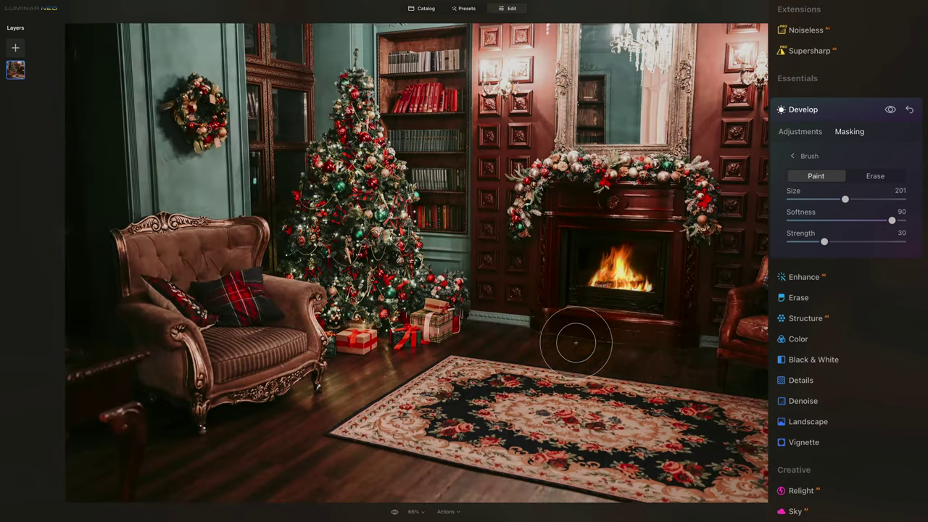
mouse_move(572, 341)
left_mouse_down()
mouse_move(649, 354)
mouse_move(596, 360)
left_mouse_up()
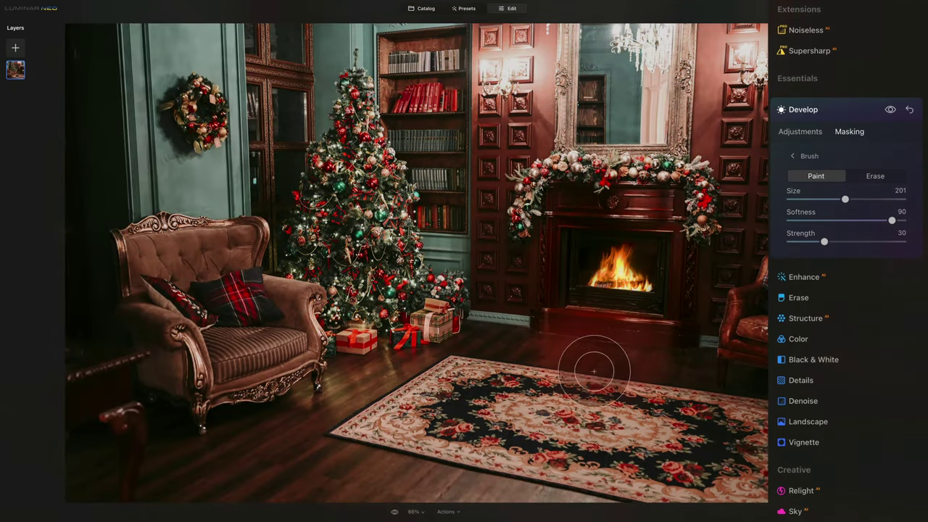
mouse_move(584, 351)
left_mouse_down()
mouse_move(630, 357)
mouse_move(582, 356)
mouse_move(618, 363)
mouse_move(580, 367)
mouse_move(664, 458)
left_mouse_up()
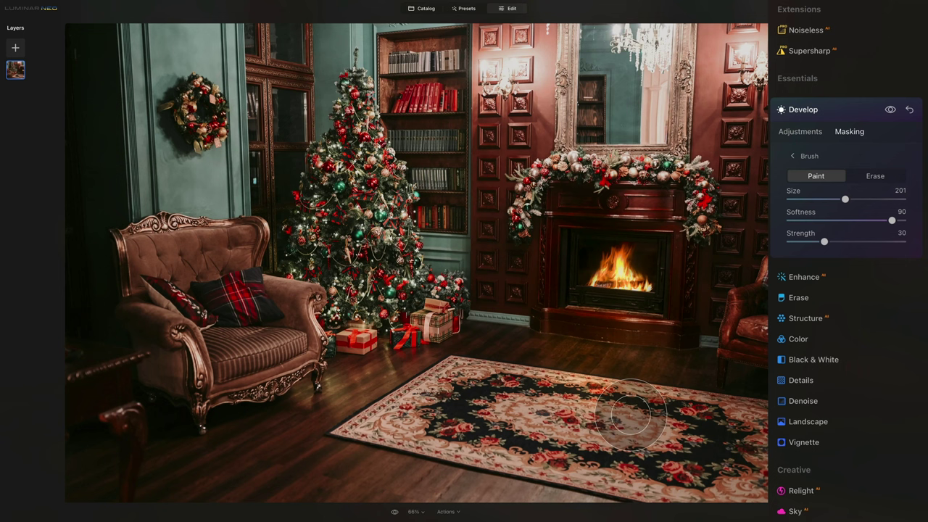
mouse_move(573, 315)
left_mouse_down()
mouse_move(603, 321)
mouse_move(651, 240)
left_mouse_up()
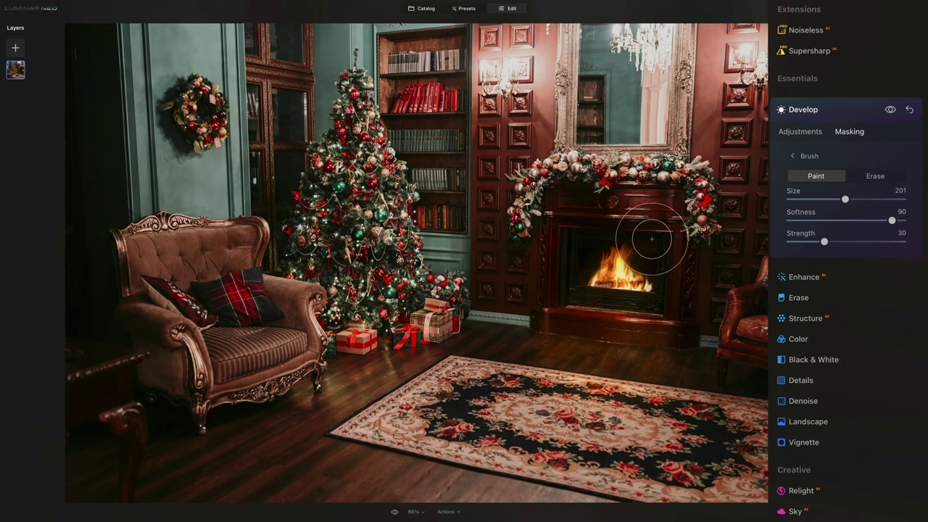
key("bracketleft")
mouse_move(616, 227)
left_mouse_down()
mouse_move(580, 228)
mouse_move(645, 232)
mouse_move(562, 226)
mouse_move(574, 227)
mouse_move(589, 290)
mouse_move(570, 280)
mouse_move(561, 242)
mouse_move(558, 295)
mouse_move(560, 232)
mouse_move(557, 279)
mouse_move(725, 267)
mouse_move(659, 253)
left_mouse_up()
mouse_move(656, 300)
left_mouse_down()
mouse_move(662, 248)
mouse_move(674, 321)
left_mouse_up()
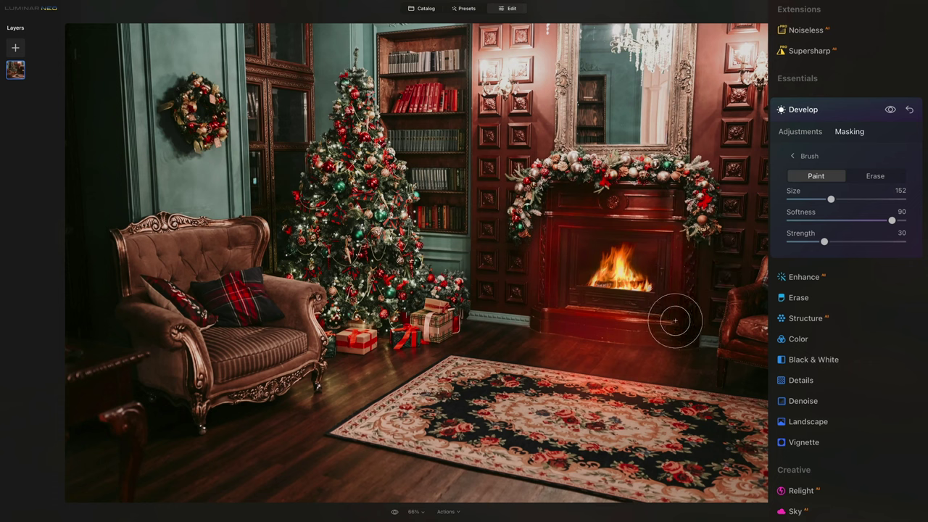
left_click(844, 110)
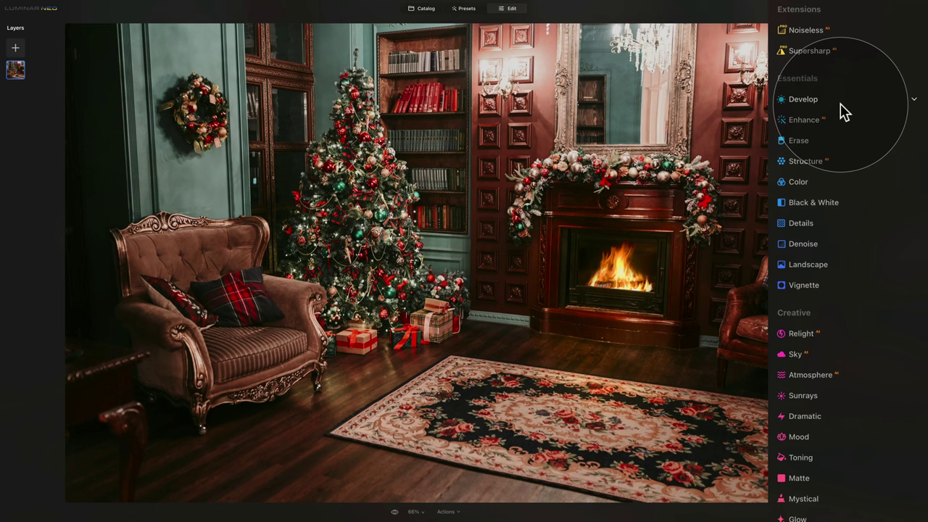
Apply the custom LUT file CP - Cozy Christmas - 7 from the Assets folder as the photo's Mood
scroll(804, 319, "down", 3)
left_click(804, 319)
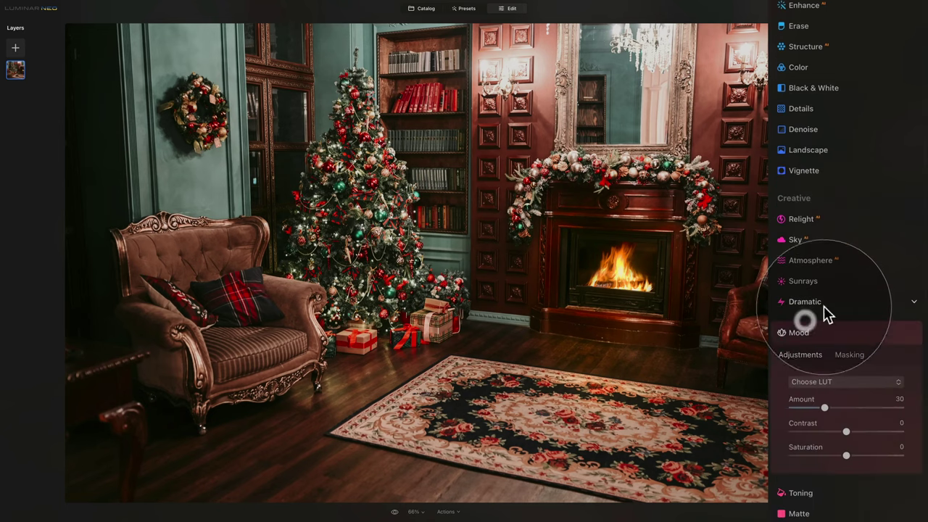
scroll(826, 313, "down", 4)
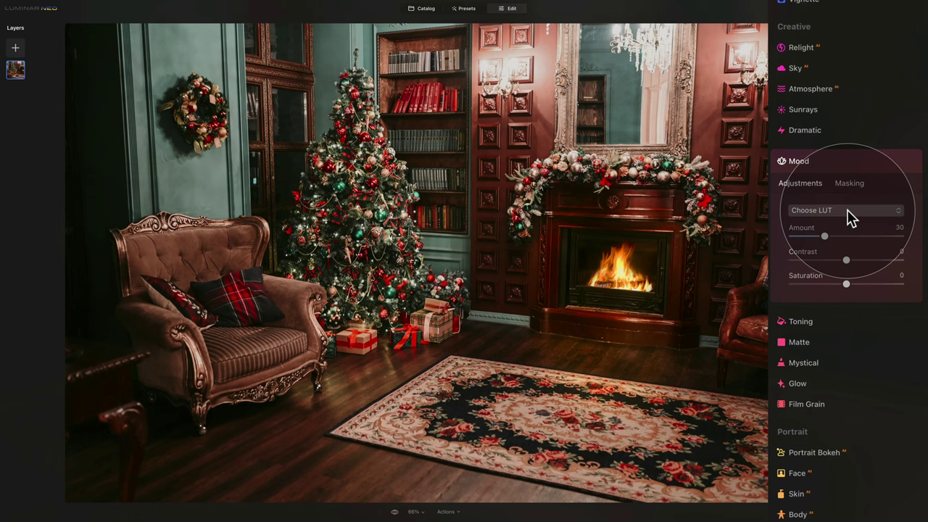
left_click(848, 211)
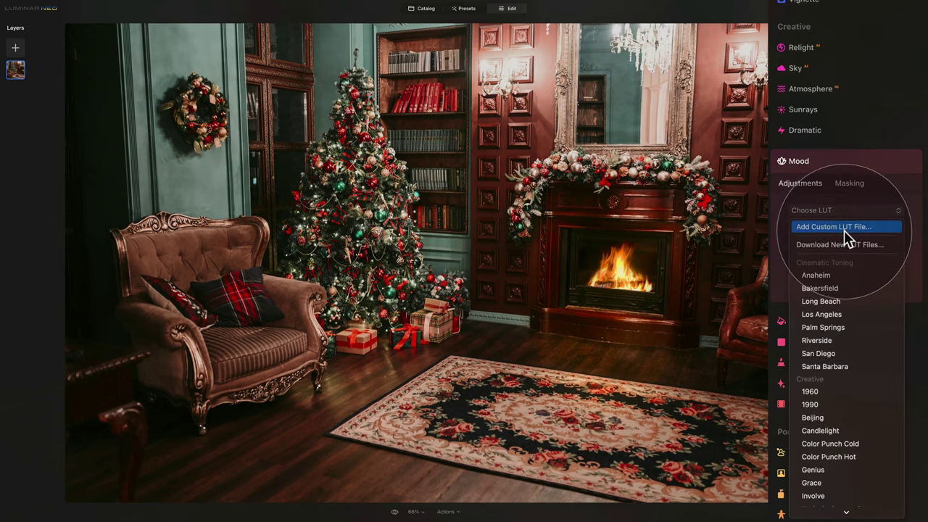
left_click(844, 227)
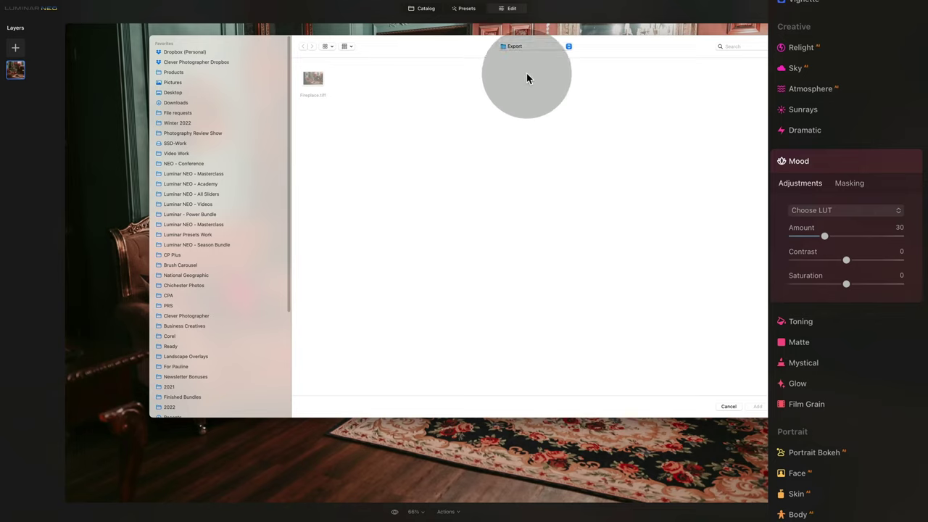
left_click(527, 46)
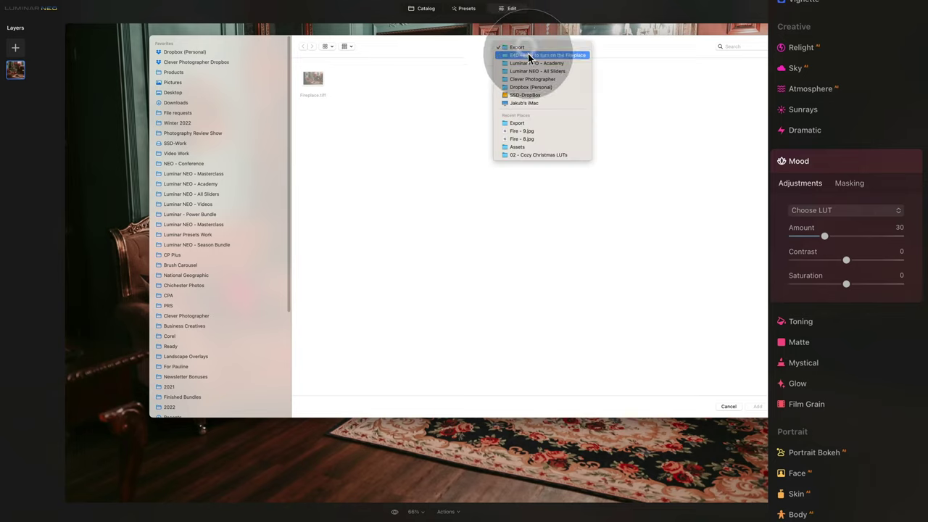
left_click(528, 56)
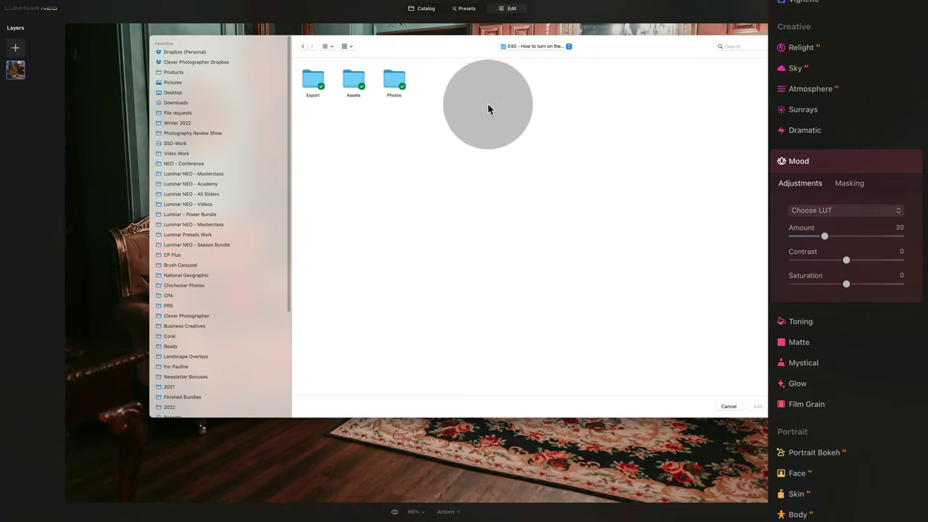
double_click(348, 82)
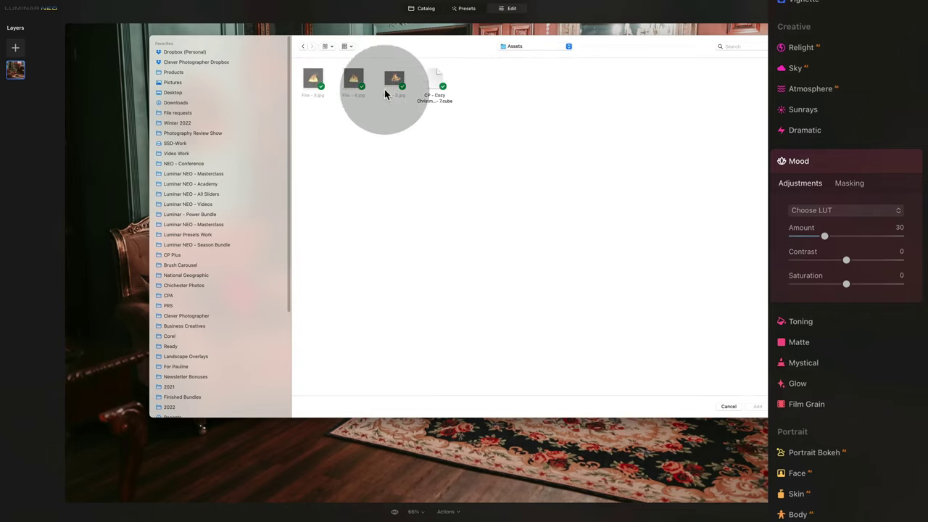
left_click(437, 82)
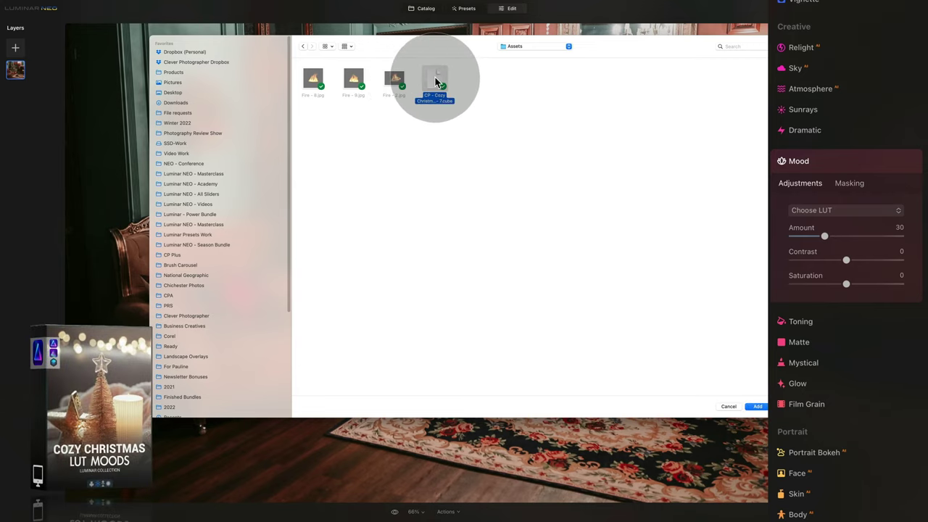
left_click(756, 406)
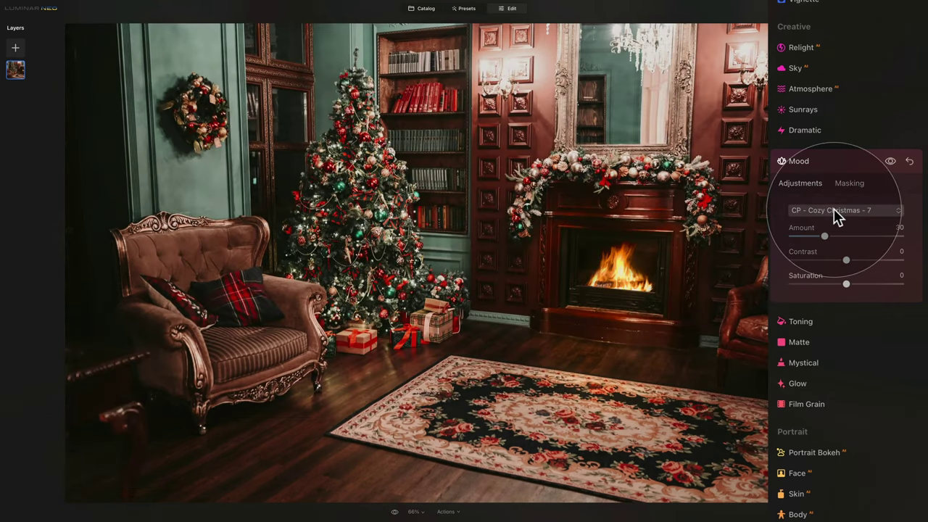
Raise the Amount of the CP - Cozy Christmas - 7 Mood LUT to 80
left_click_drag(826, 237, 884, 245)
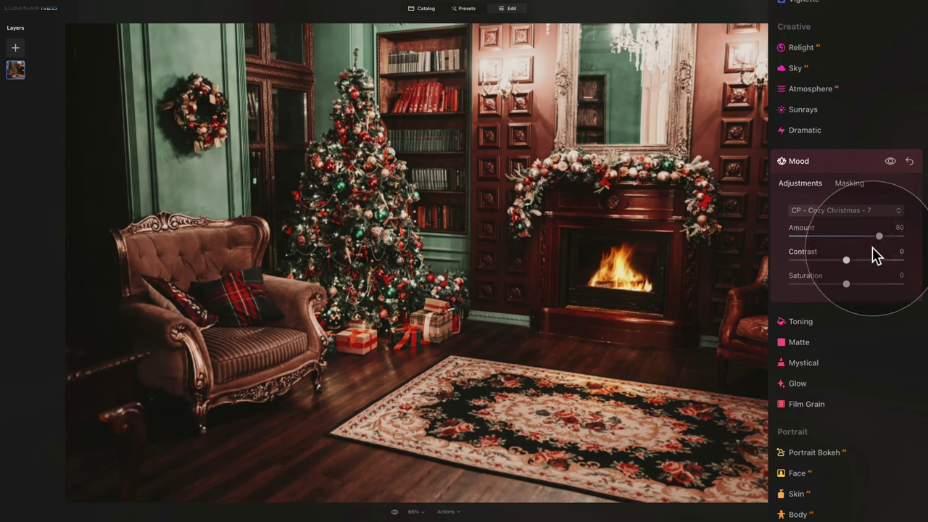
left_click(843, 163)
Darken the photo's edges with a Vignette amount of -57 and compare the result with the unedited original
scroll(842, 166, "up", 6)
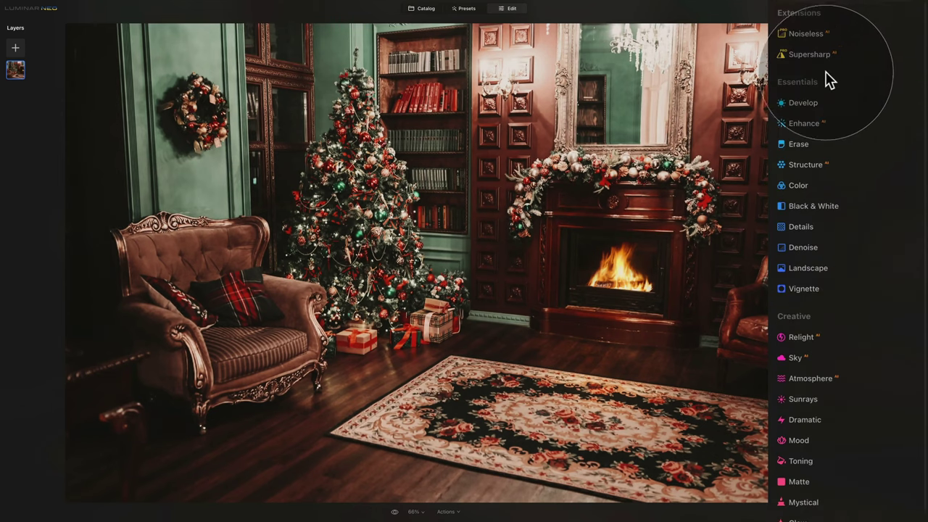
left_click(803, 289)
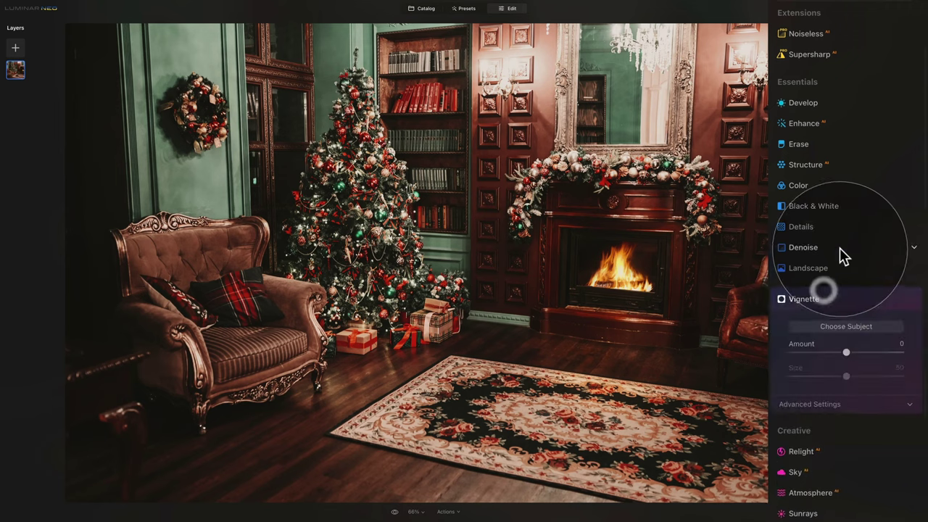
scroll(841, 283, "down", 2)
left_click_drag(844, 288, 812, 288)
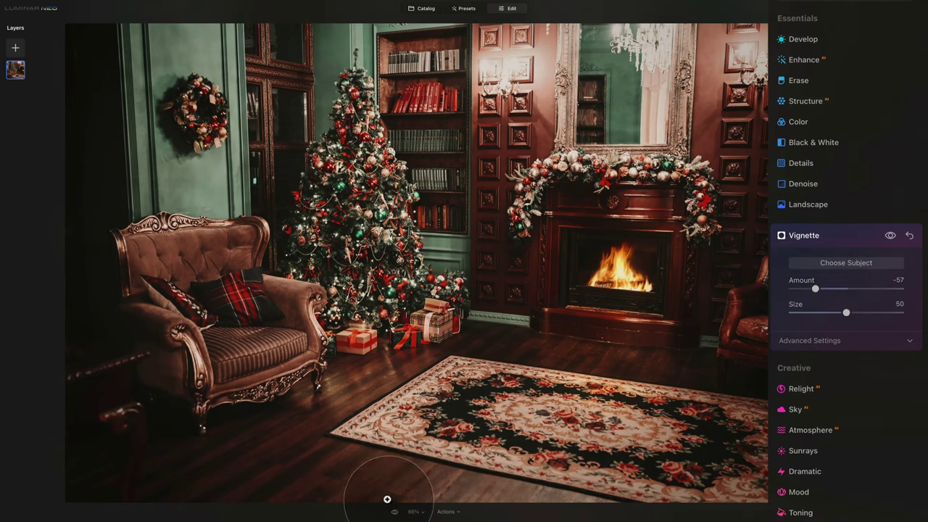
left_click(395, 513)
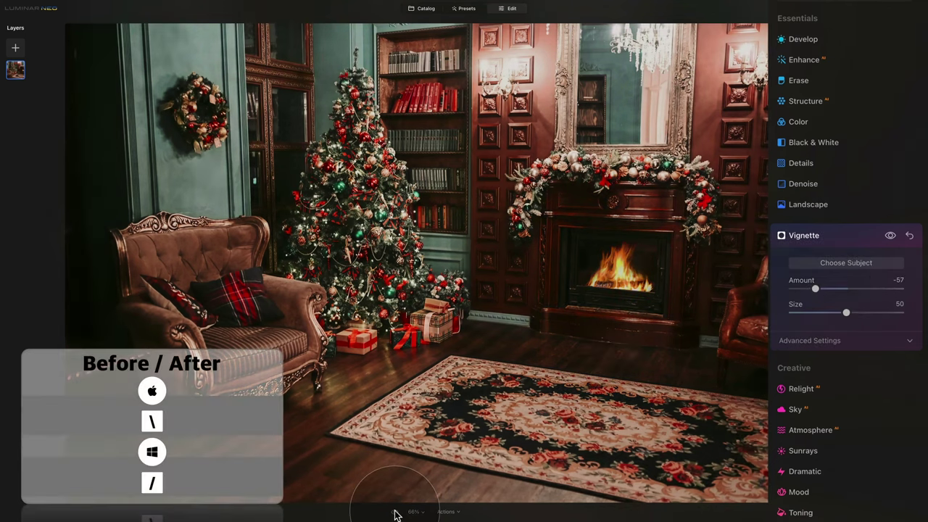
left_click(395, 514)
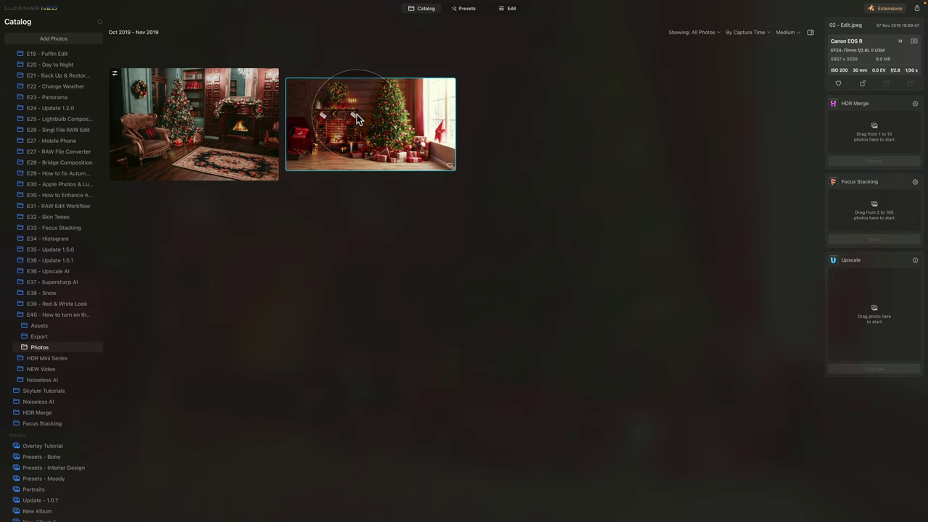
Open the second photo, 02 - Edit.jpeg, for editing and add the third fire image from My Images as a layer
left_click(512, 9)
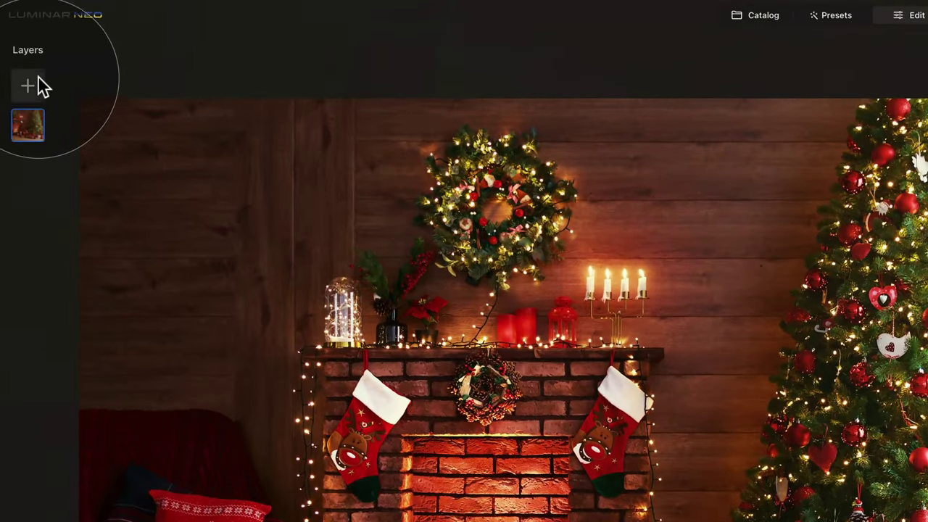
left_click(23, 70)
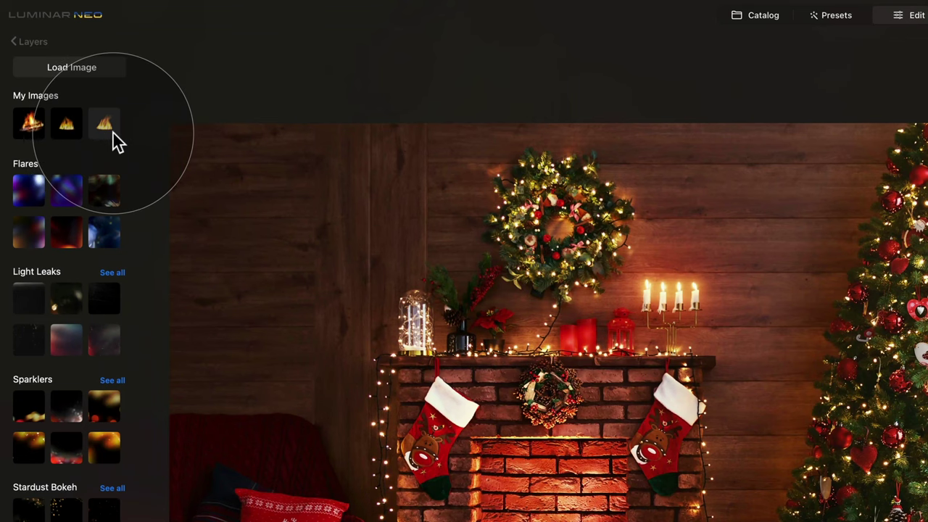
left_click(111, 133)
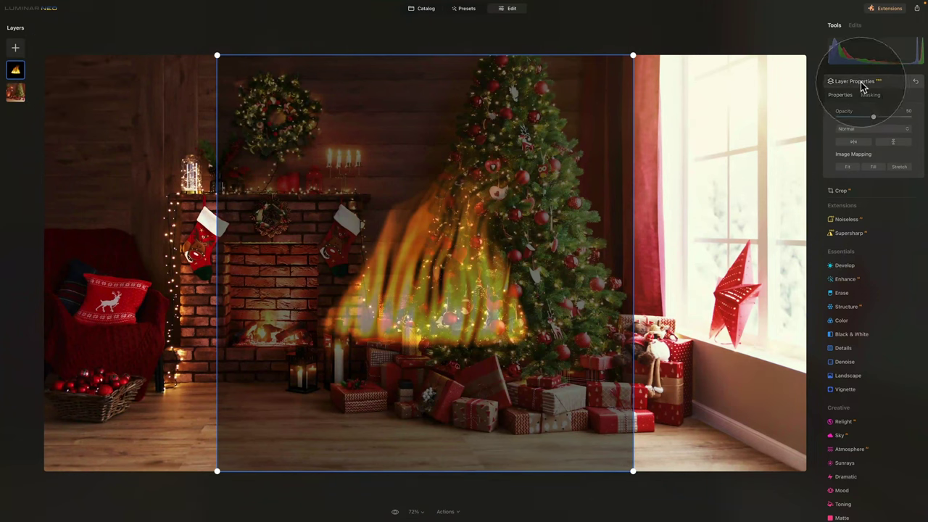
Set the fire layer's opacity to 100 and its blend mode to Screen
left_click_drag(872, 116, 909, 116)
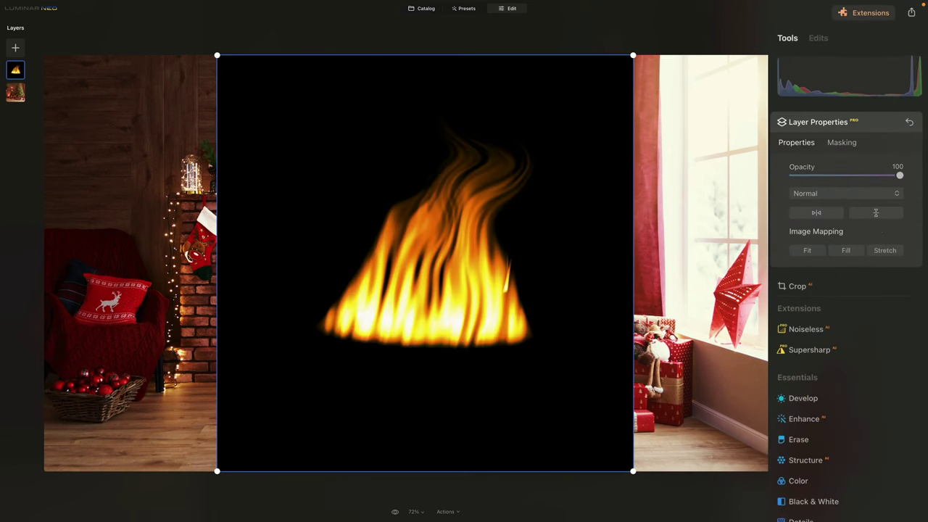
left_click(840, 194)
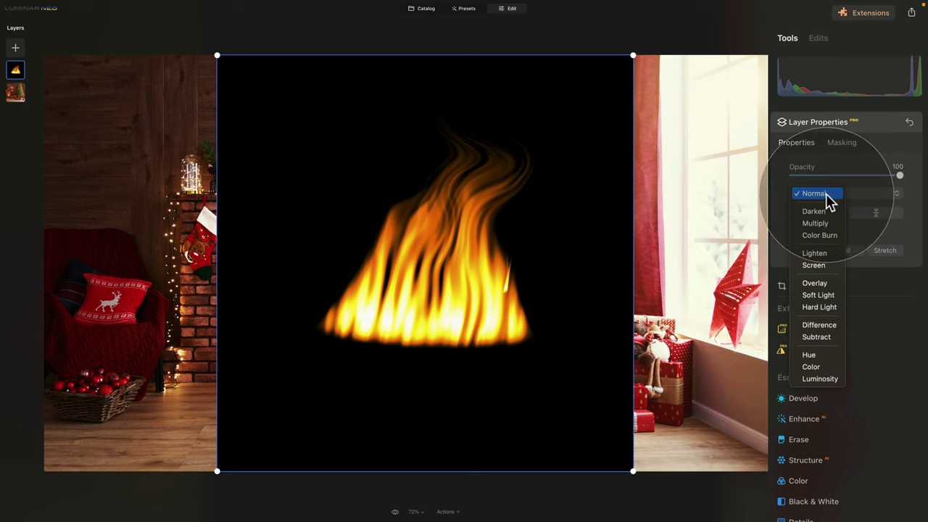
left_click(837, 267)
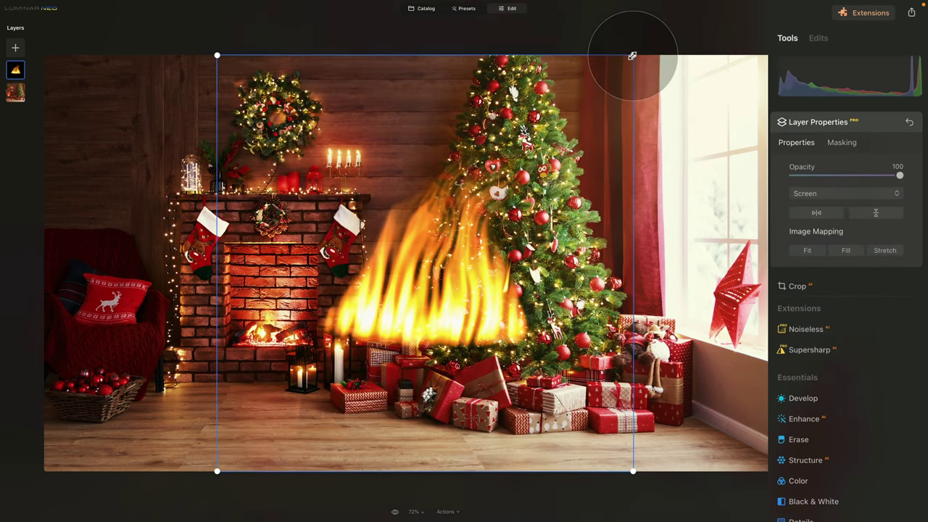
Scale the fire layer down, move it onto the logs in the brick fireplace and rotate it slightly counterclockwise
left_click_drag(632, 55, 365, 323)
left_click_drag(352, 432, 331, 336)
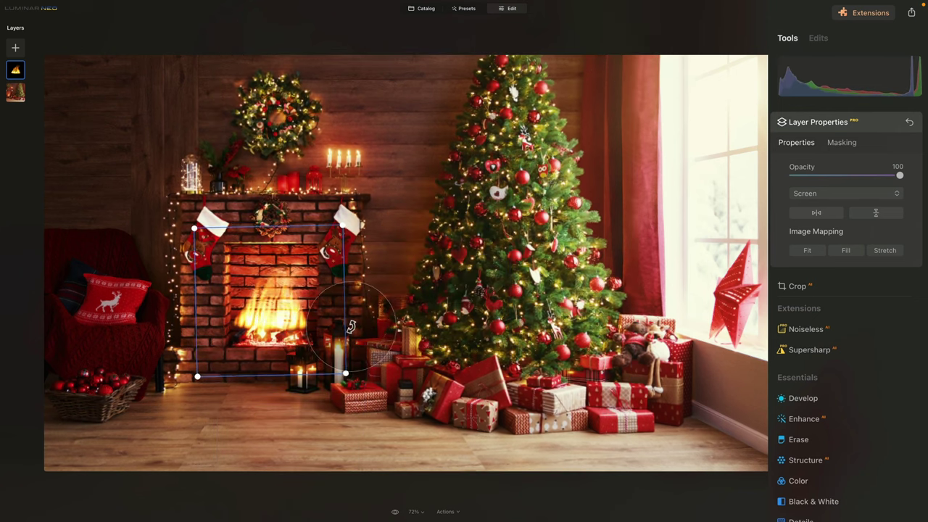
mouse_move(338, 232)
left_mouse_down()
mouse_move(330, 227)
mouse_move(332, 237)
left_mouse_up()
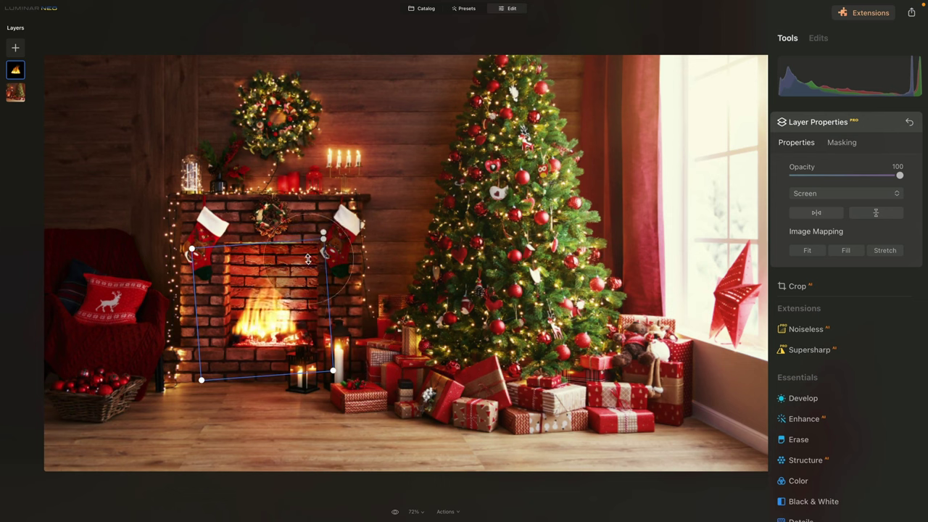
left_click_drag(279, 307, 284, 312)
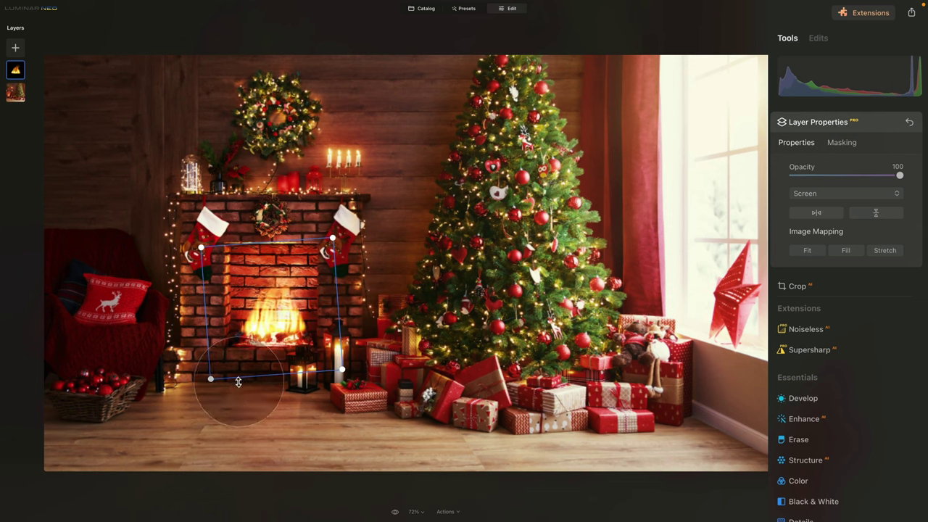
Shrink the fire layer a little more and nudge it until the flames sit centred on the burning logs
key("super")
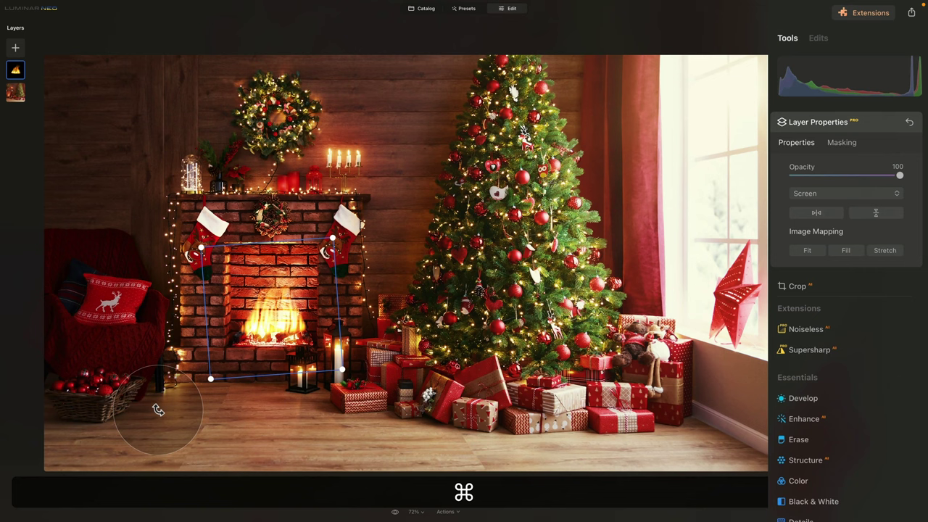
key("super+equal")
key("super+equal")
key("super+equal")
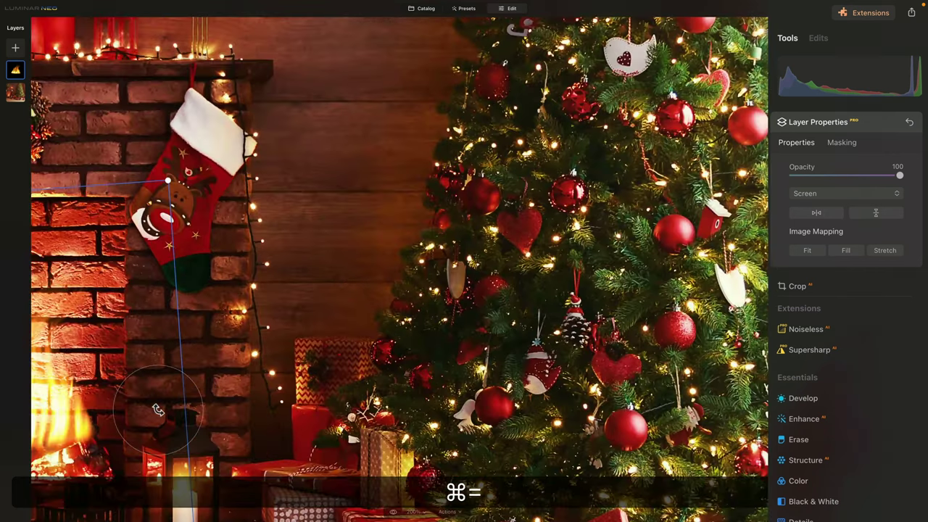
scroll(229, 313, "left", 10)
scroll(229, 313, "down", 5)
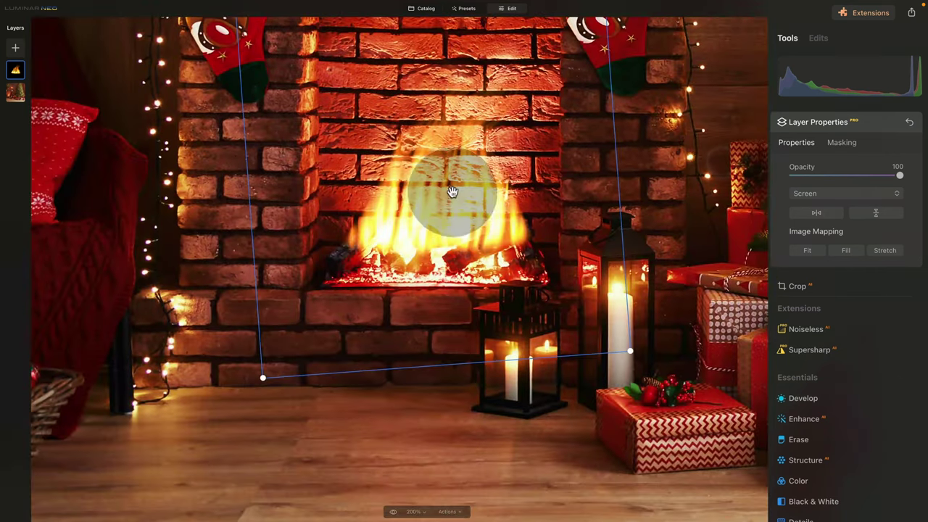
left_click_drag(635, 352, 607, 326)
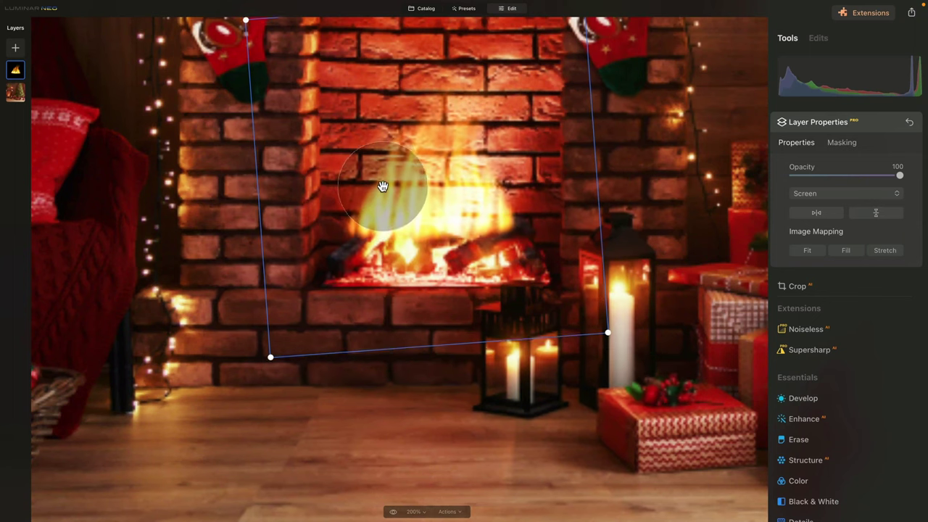
left_click_drag(383, 186, 390, 192)
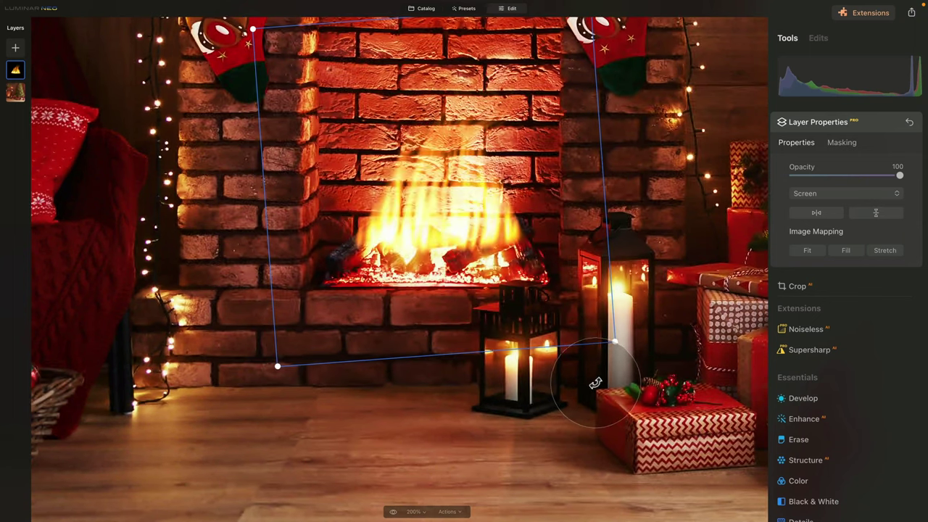
left_click_drag(423, 222, 426, 221)
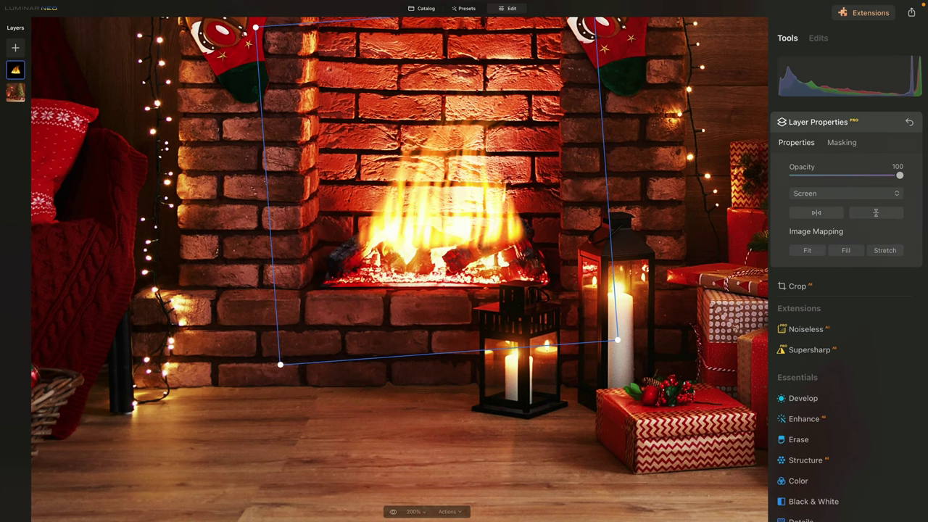
Set up an erasing brush for the fire layer's mask with size 160, softness 100 and strength 30
left_click(841, 143)
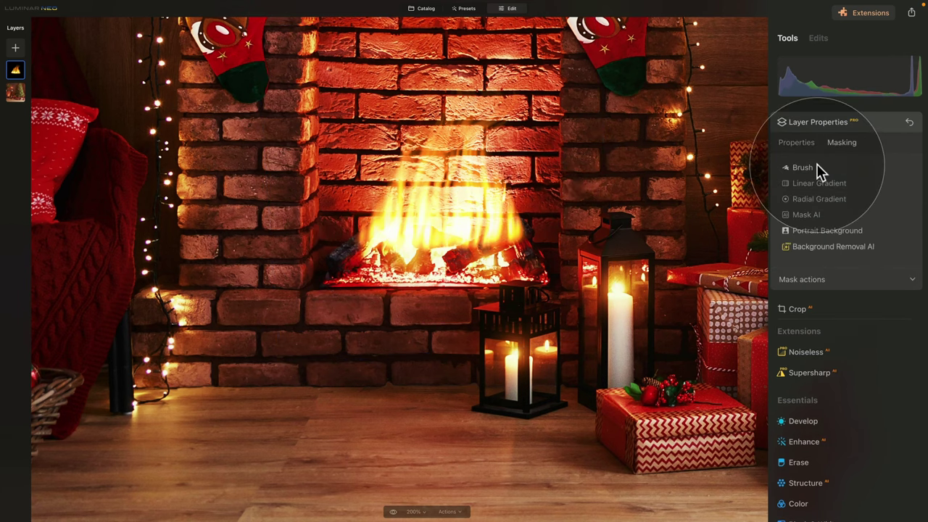
left_click(818, 168)
left_click(875, 187)
left_click(818, 210)
left_click_drag(818, 210, 834, 210)
left_click(817, 251)
left_click_drag(817, 251, 822, 251)
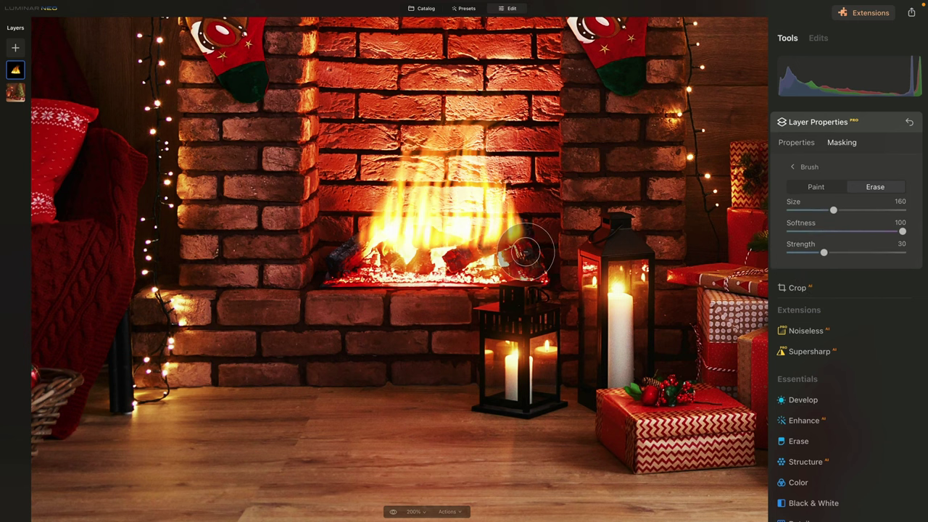
Erase the flames' lower edge over the logs on the layer mask and recheck the fire's position in the fireplace
mouse_move(507, 250)
left_mouse_down()
mouse_move(475, 254)
mouse_move(500, 257)
mouse_move(477, 256)
mouse_move(499, 261)
mouse_move(527, 326)
mouse_move(486, 245)
mouse_move(520, 251)
mouse_move(478, 246)
mouse_move(528, 251)
mouse_move(503, 256)
mouse_move(487, 308)
mouse_move(397, 254)
mouse_move(436, 254)
mouse_move(401, 260)
mouse_move(412, 282)
mouse_move(445, 265)
mouse_move(408, 253)
mouse_move(431, 270)
mouse_move(481, 366)
mouse_move(402, 247)
mouse_move(460, 255)
mouse_move(490, 275)
mouse_move(389, 249)
mouse_move(455, 256)
left_mouse_up()
mouse_move(530, 245)
left_mouse_down()
mouse_move(540, 313)
mouse_move(542, 254)
left_mouse_up()
key("ctrl+0")
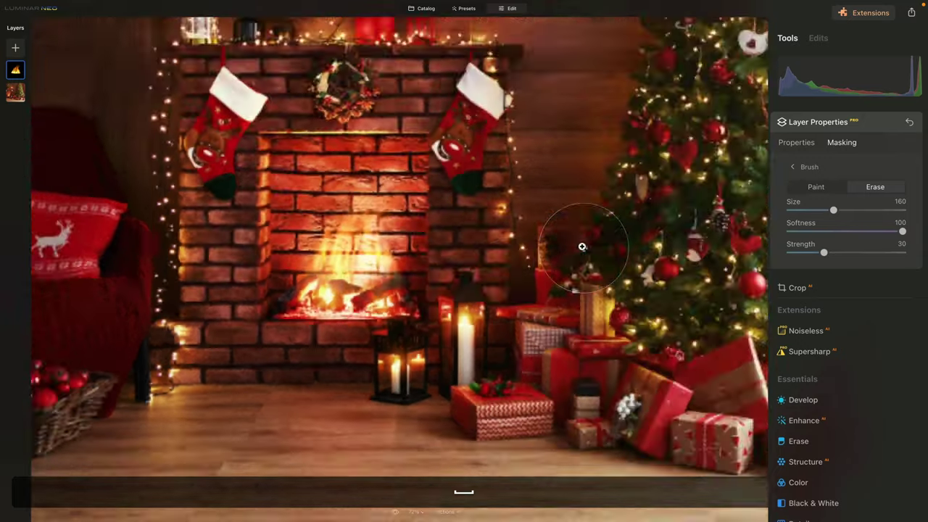
left_click(795, 143)
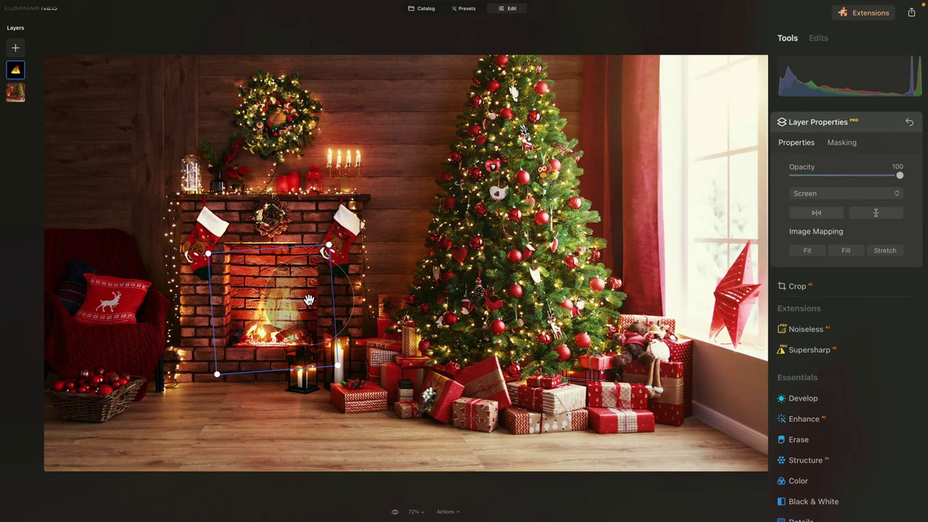
left_click_drag(308, 300, 276, 308)
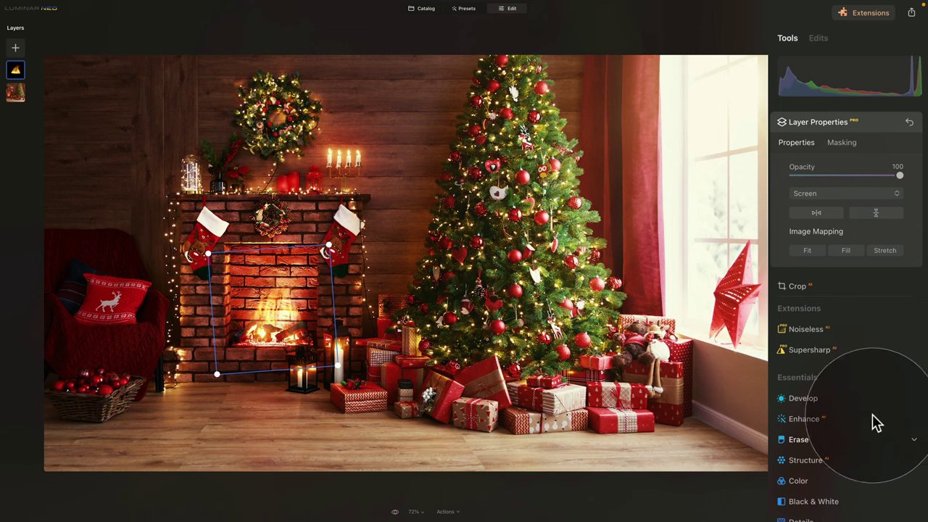
Shift the fire layer's HSL hues in the Color tool to Red 26, Orange -31 and Yellow -56
scroll(834, 369, "down", 3)
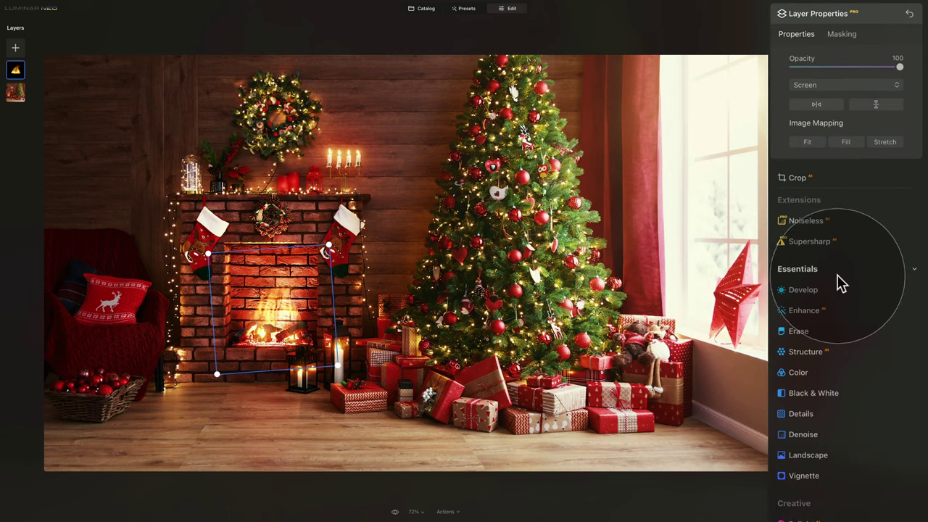
left_click(808, 373)
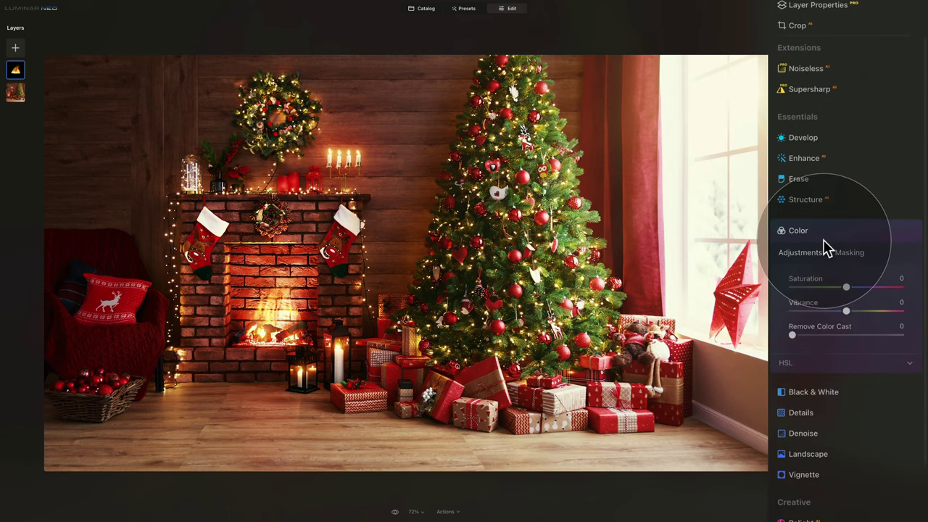
scroll(823, 237, "down", 2)
left_click(820, 292)
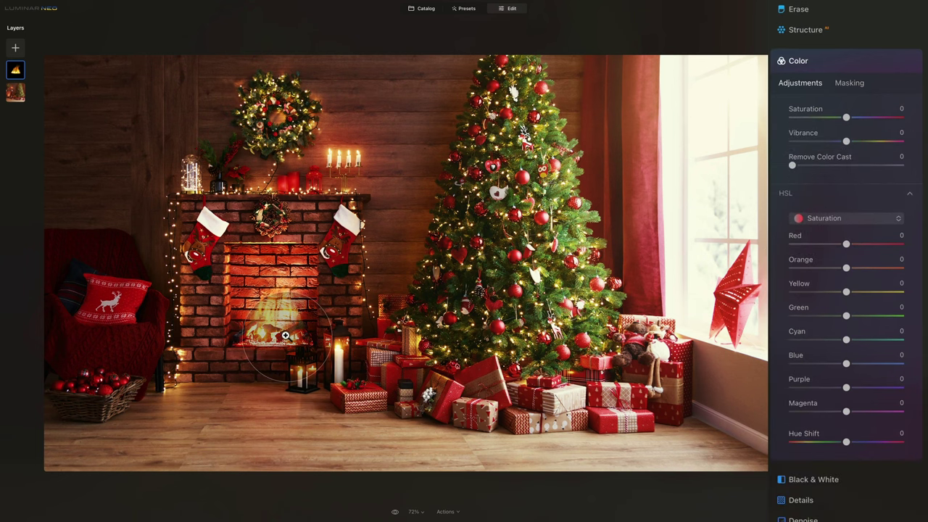
left_click(284, 335)
left_click(844, 219)
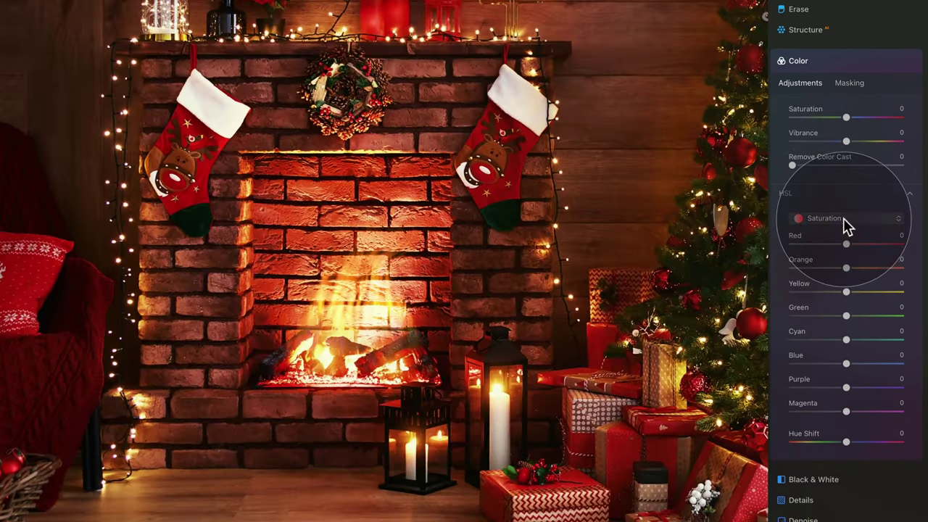
left_click(841, 236)
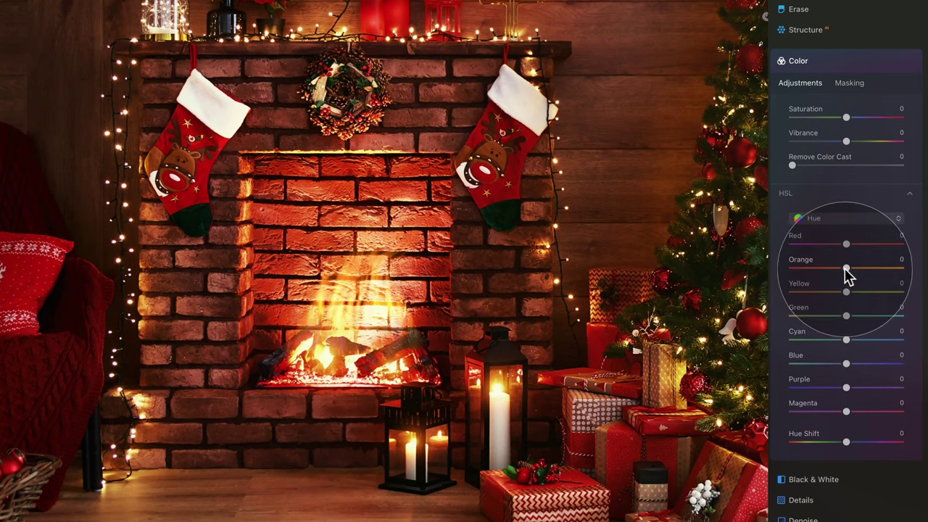
left_click_drag(845, 268, 816, 269)
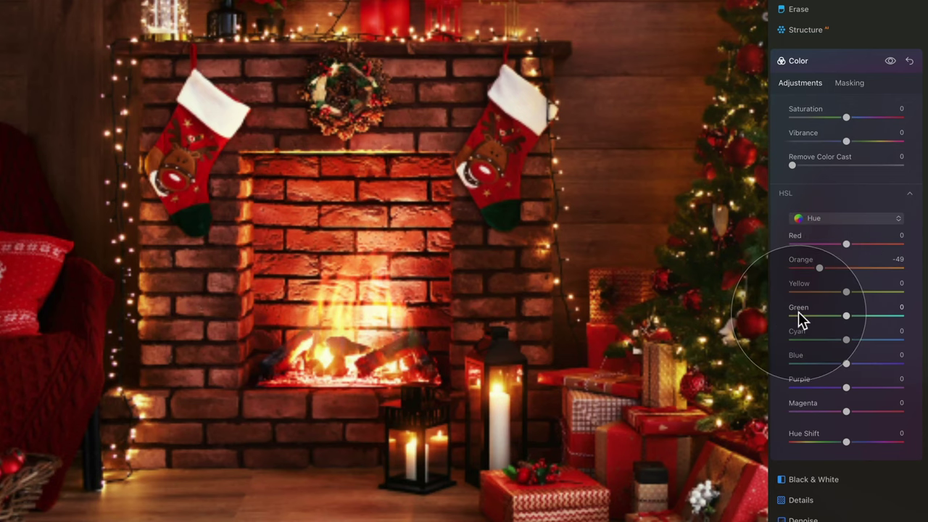
left_click_drag(846, 244, 864, 244)
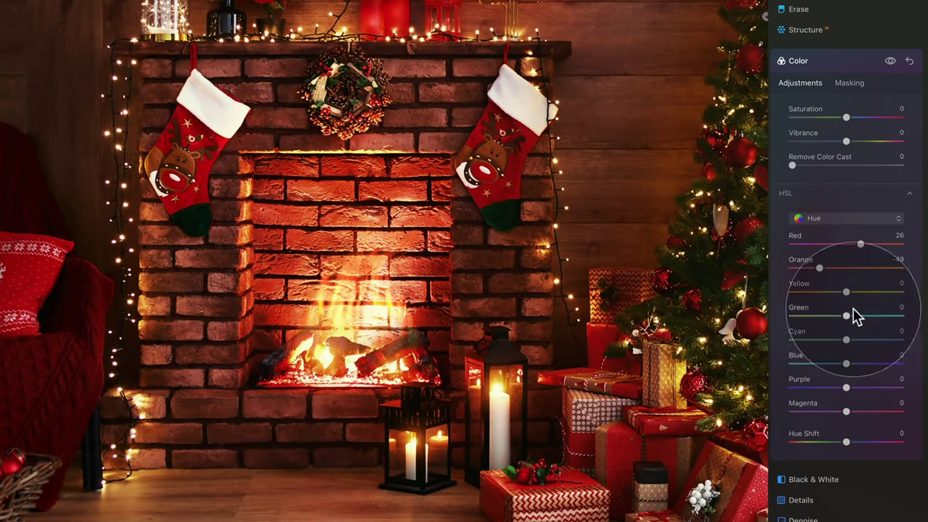
left_click_drag(846, 292, 815, 292)
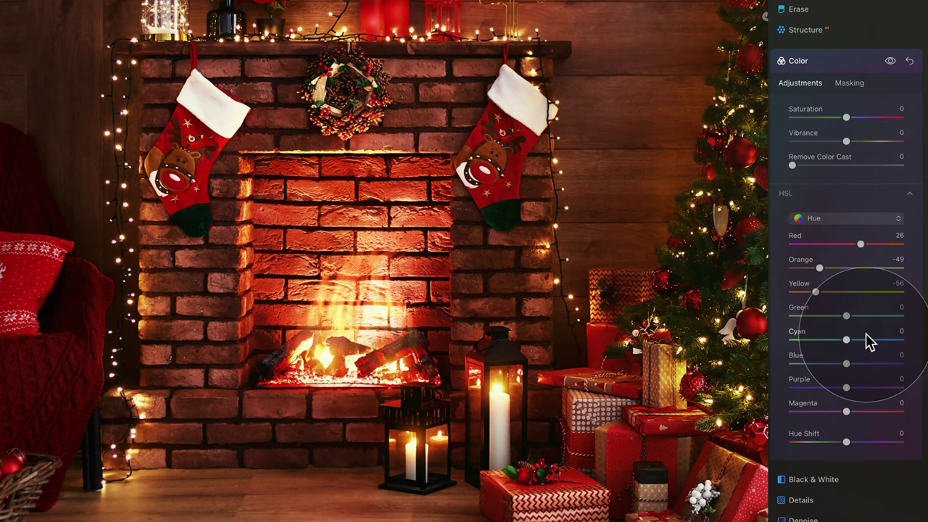
left_click_drag(819, 265, 827, 265)
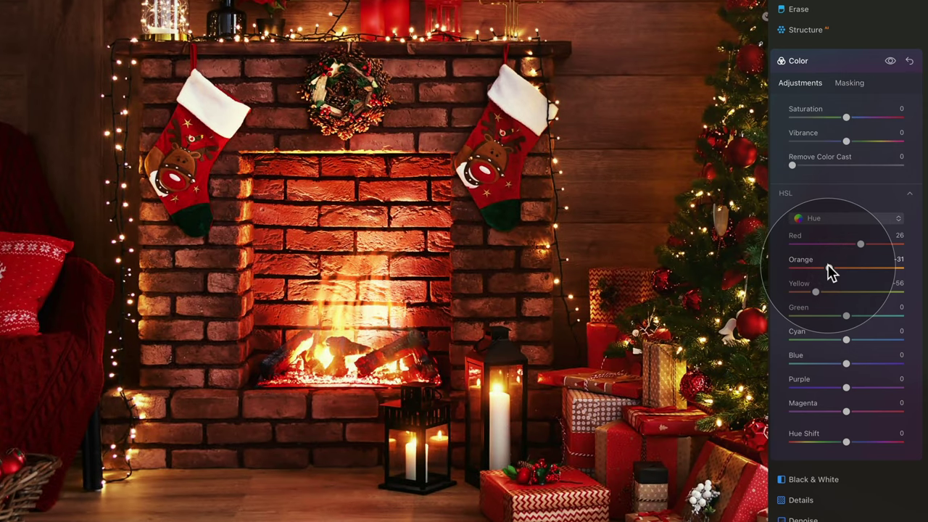
left_click(838, 64)
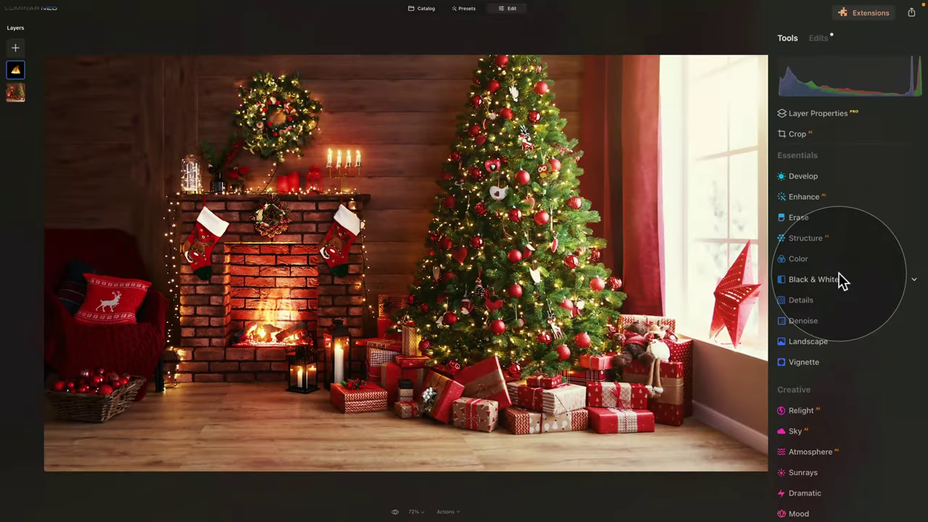
Raise the fire layer's Develop exposure to 0.64
scroll(816, 242, "up", 1)
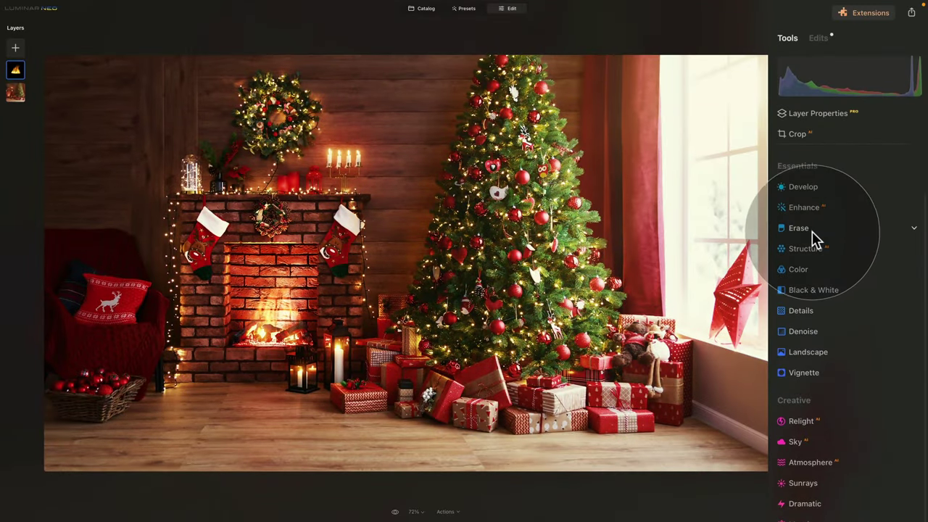
left_click(819, 192)
left_click_drag(859, 273, 853, 273)
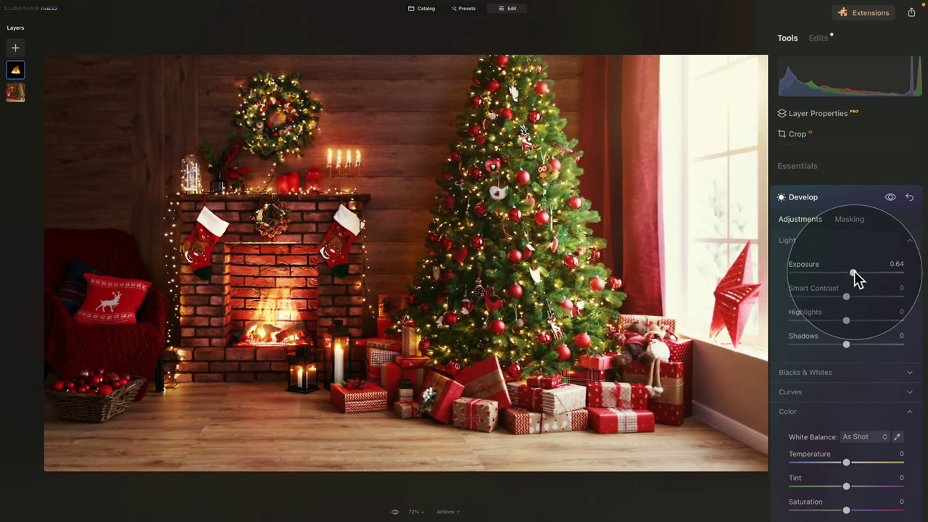
left_click(834, 200)
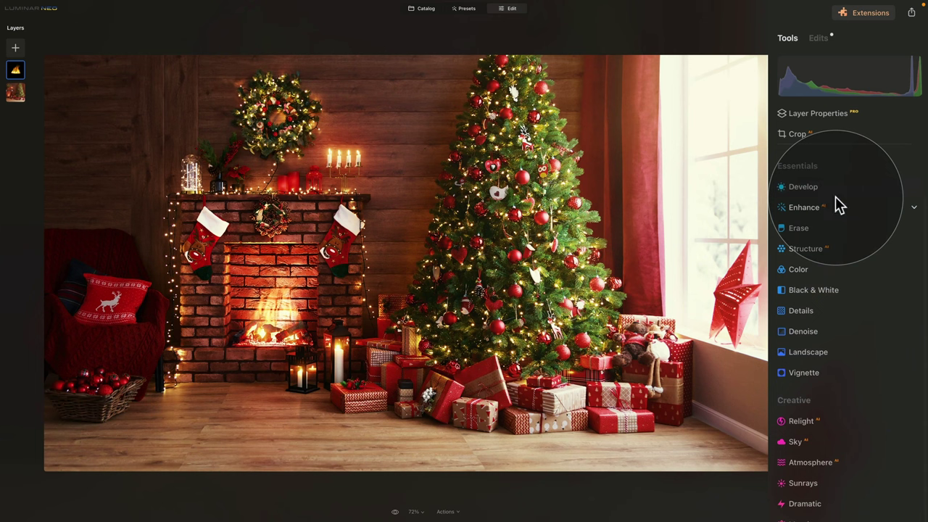